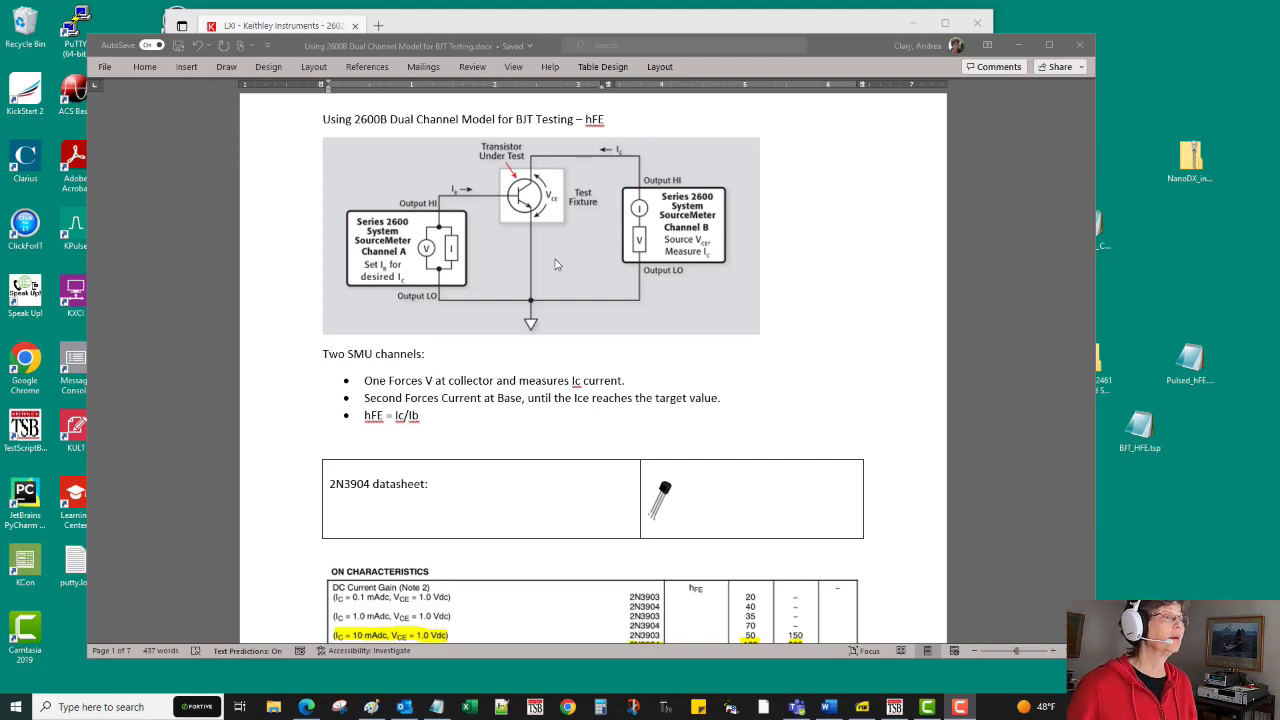
Step: Scroll up and down through the BJT testing document to review it
left_click(393, 252)
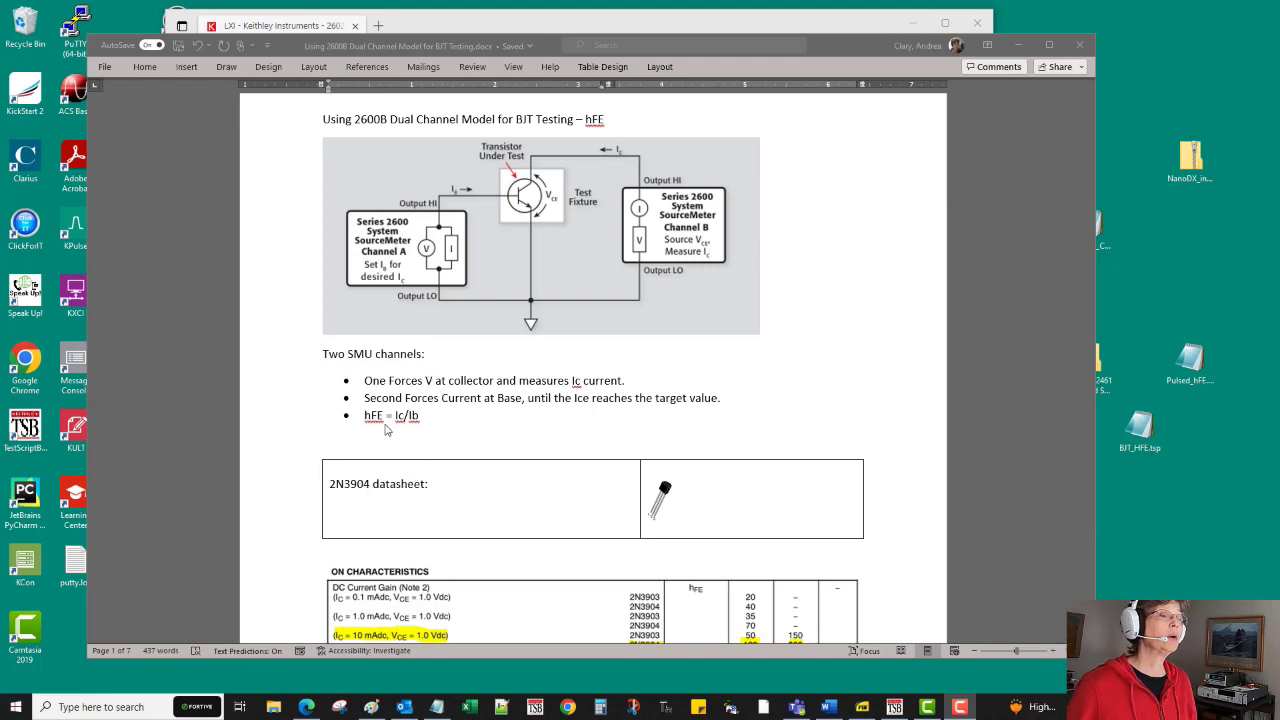
scroll(488, 380, "down", 1)
scroll(488, 380, "down", 4)
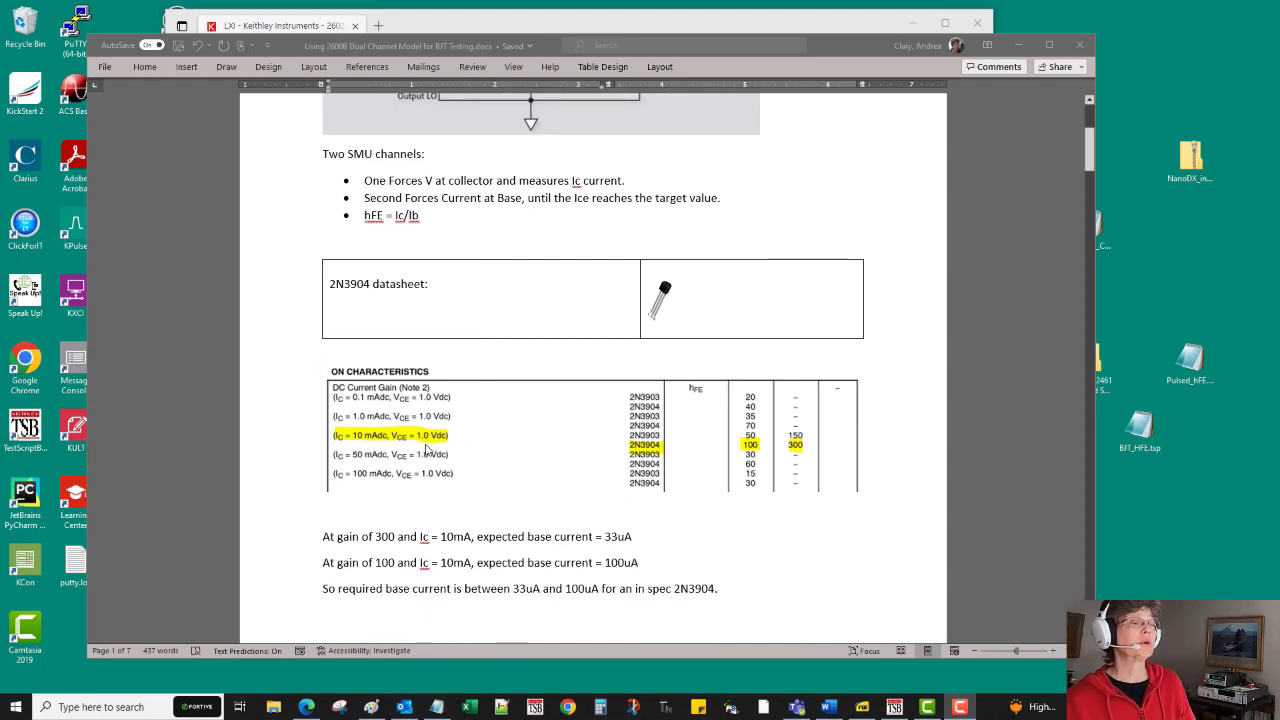
scroll(426, 452, "up", 1)
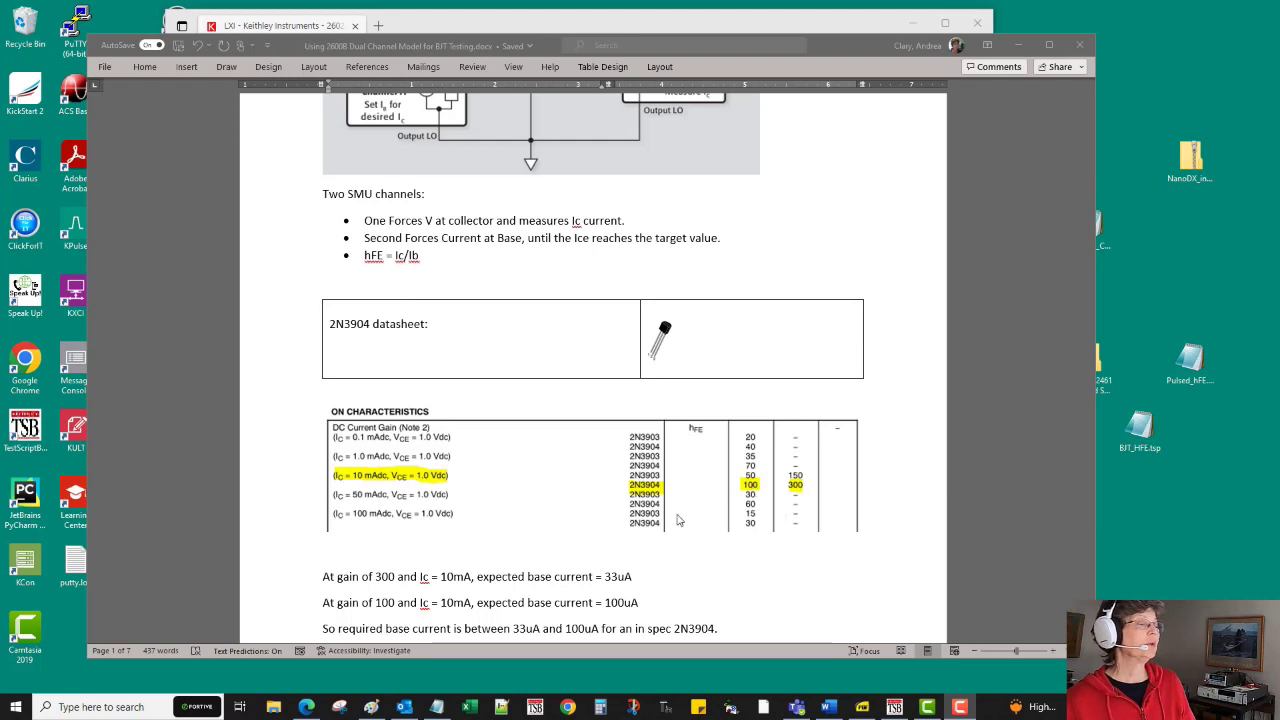
scroll(679, 513, "down", 3)
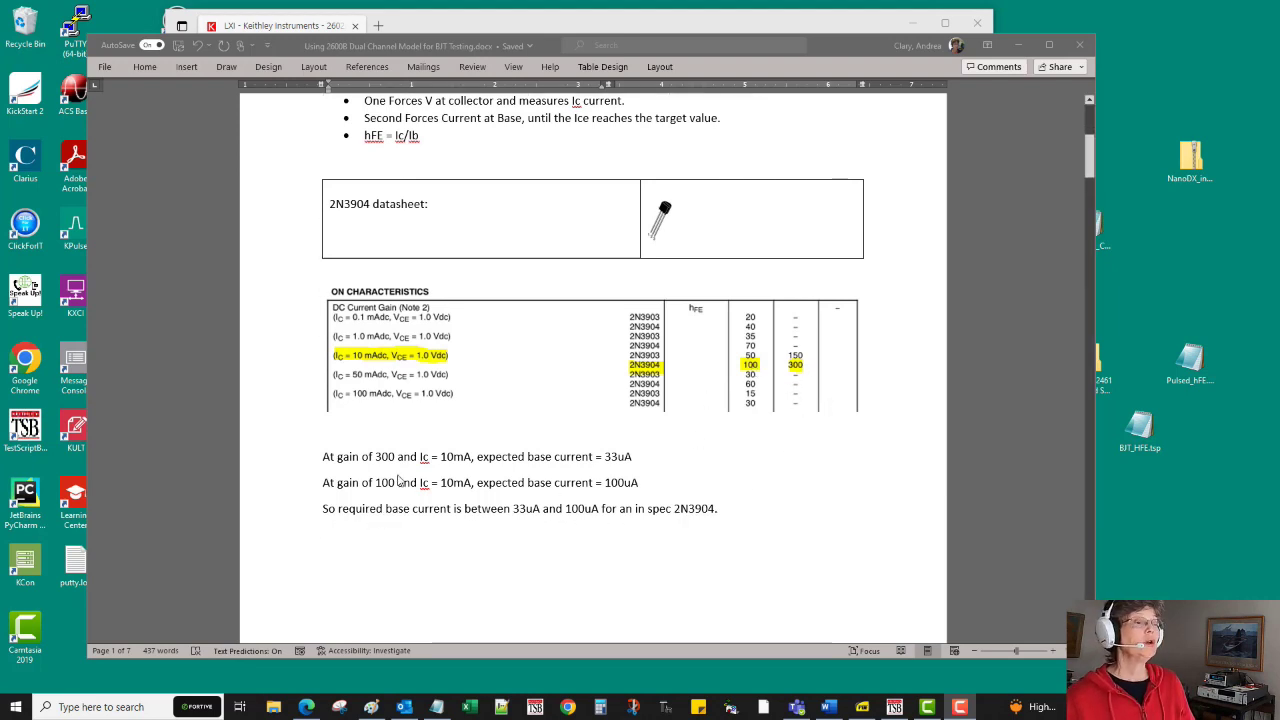
scroll(390, 478, "up", 1)
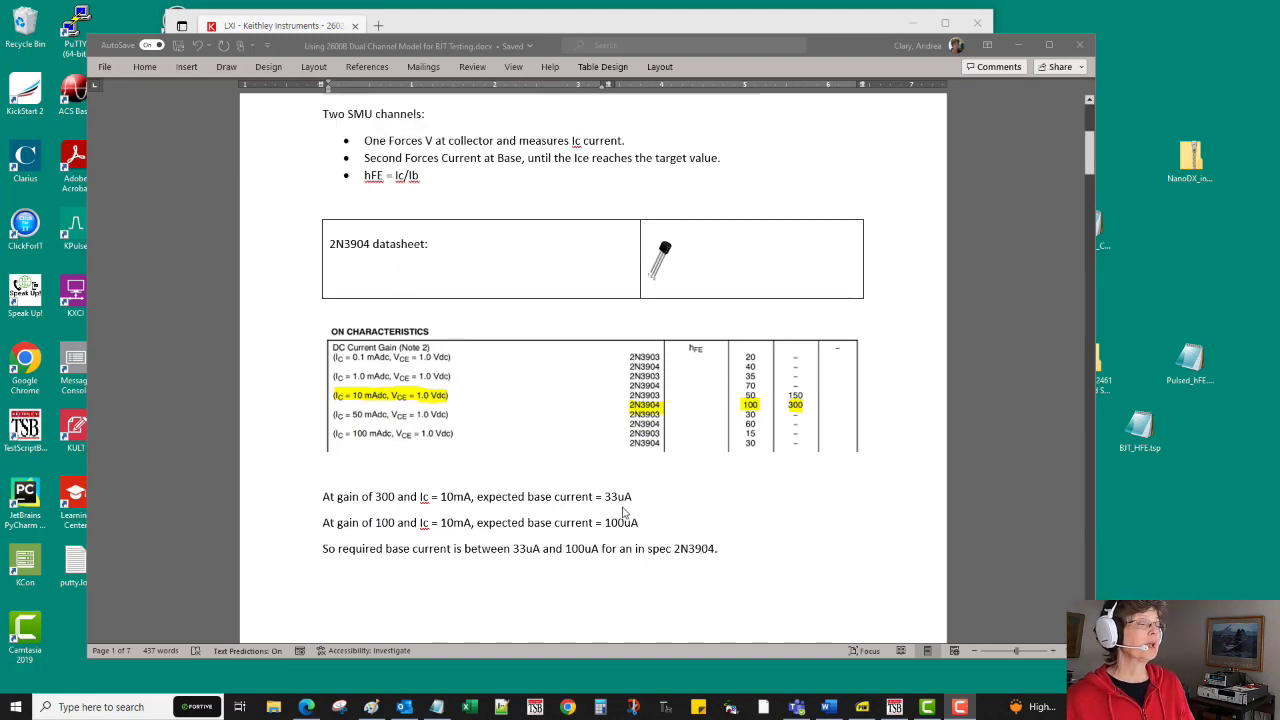
scroll(639, 531, "up", 1)
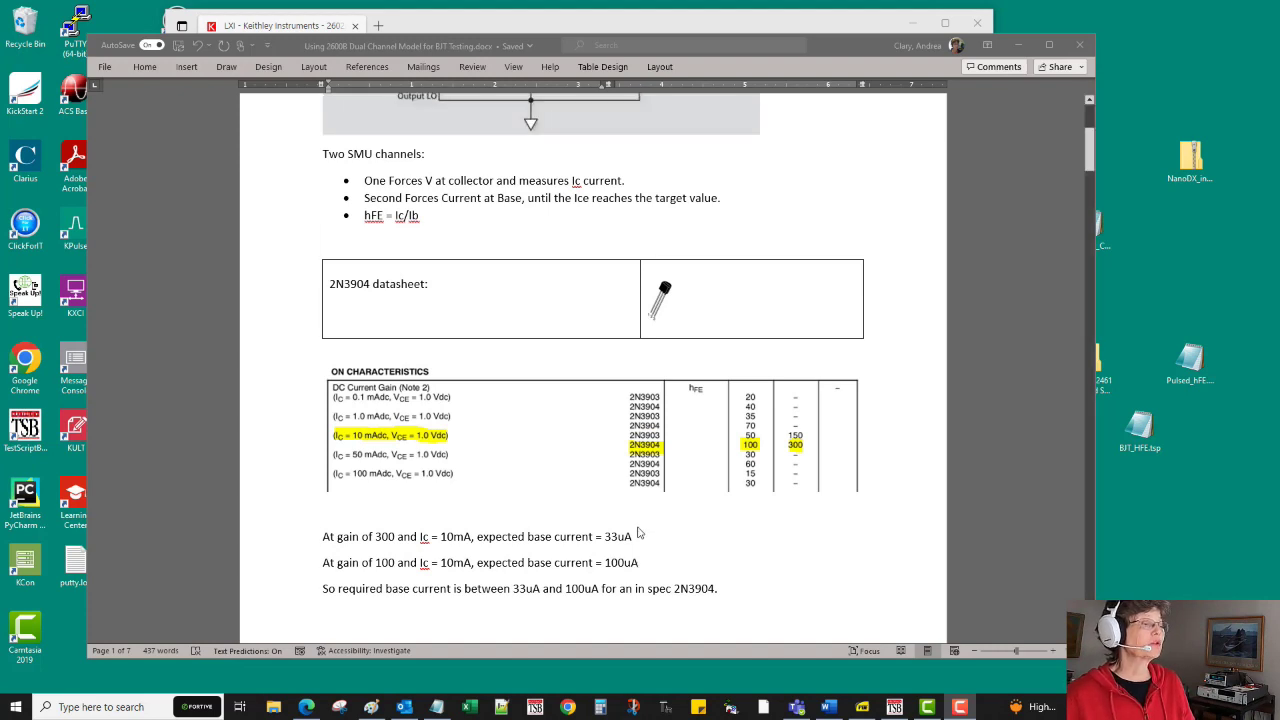
scroll(639, 533, "up", 5)
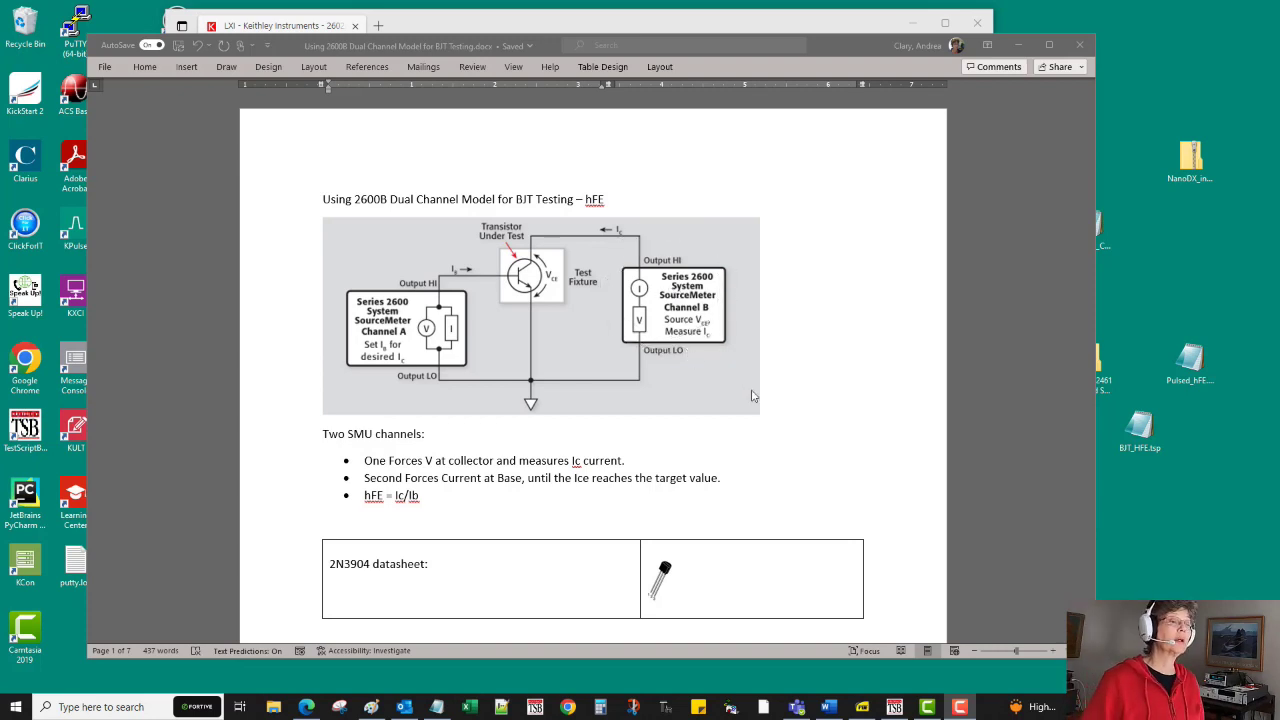
scroll(751, 388, "down", 2)
scroll(751, 388, "down", 10)
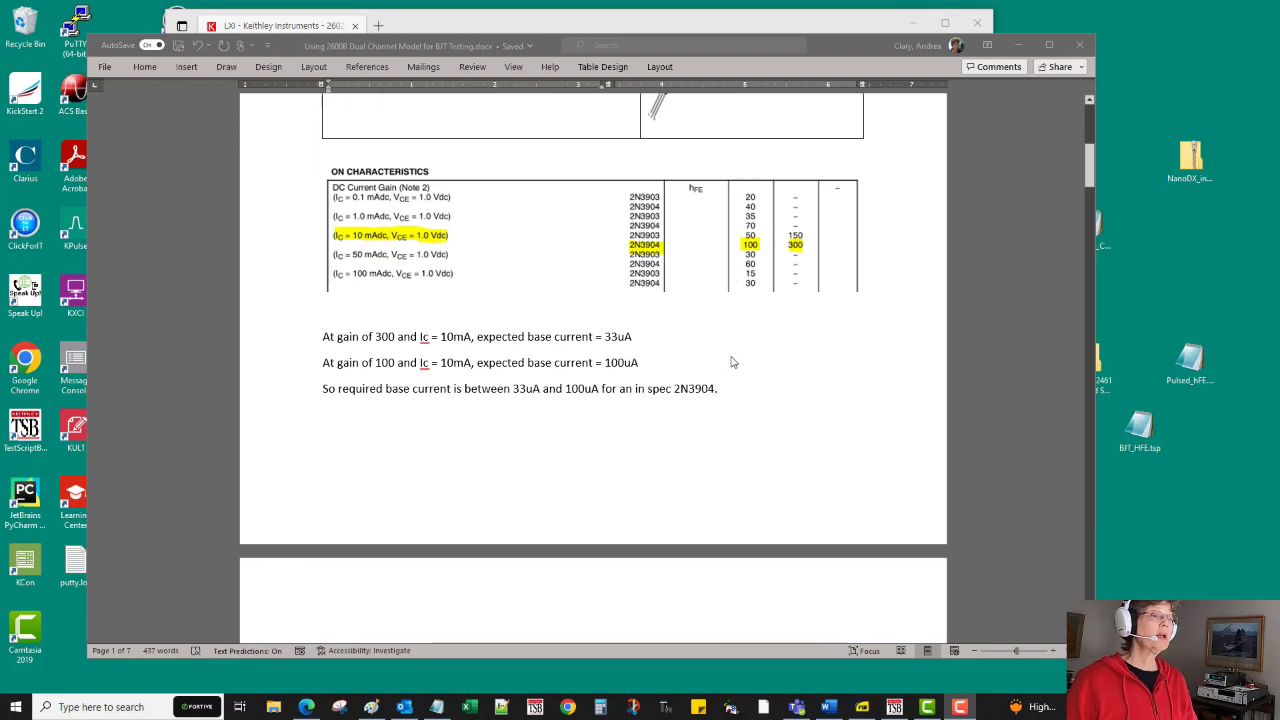
scroll(731, 362, "down", 2)
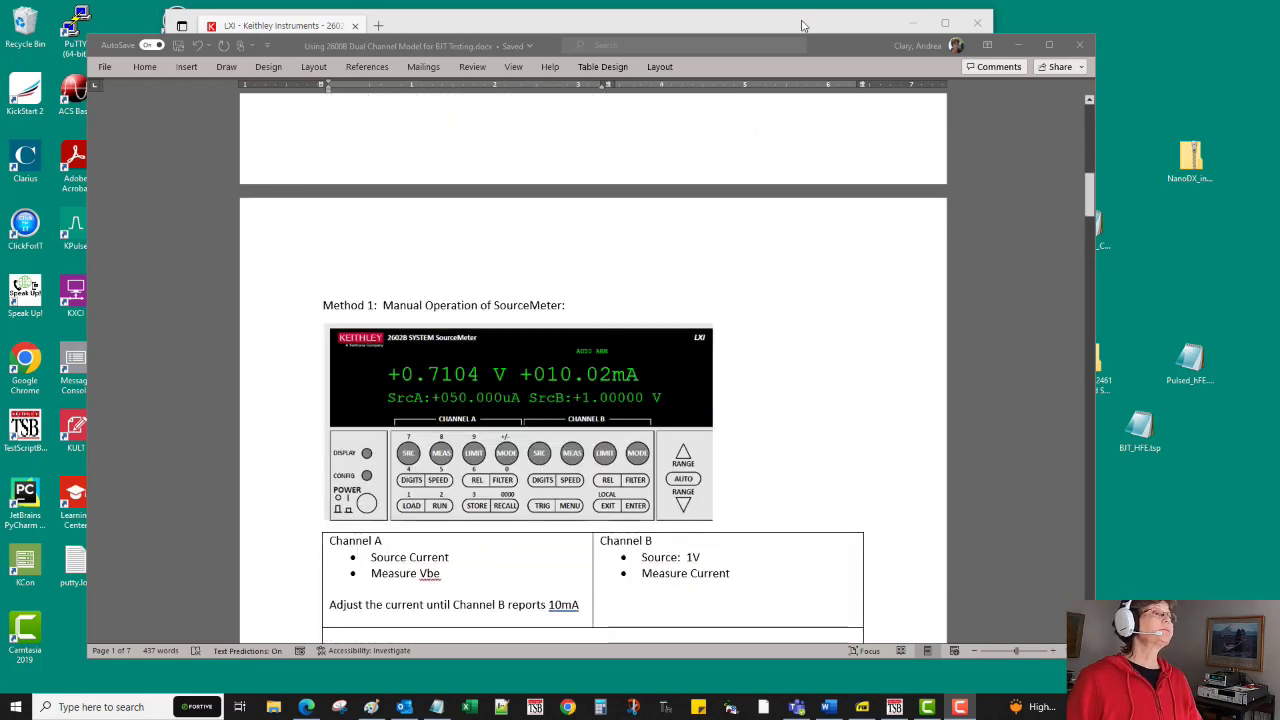
scroll(791, 300, "down", 1)
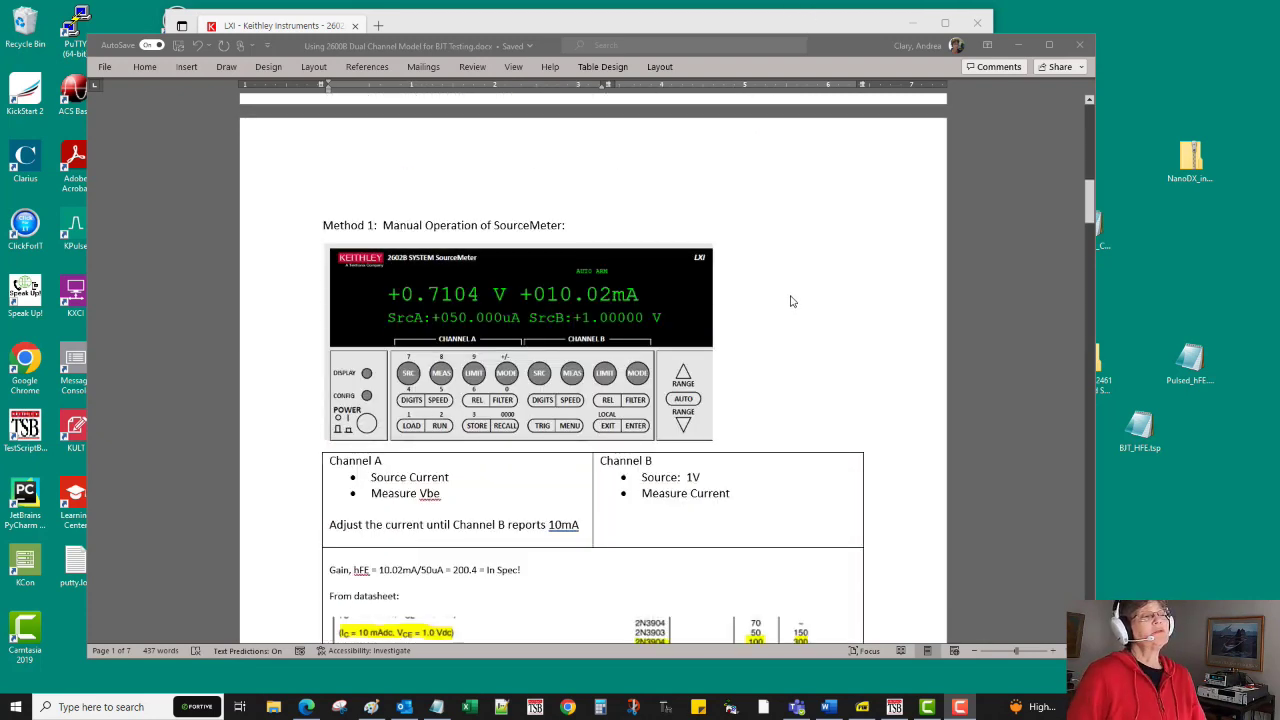
Step: Reload the instrument page at 192.168.1.50 in Edge and open its Virtual Front Panel
left_click(815, 27)
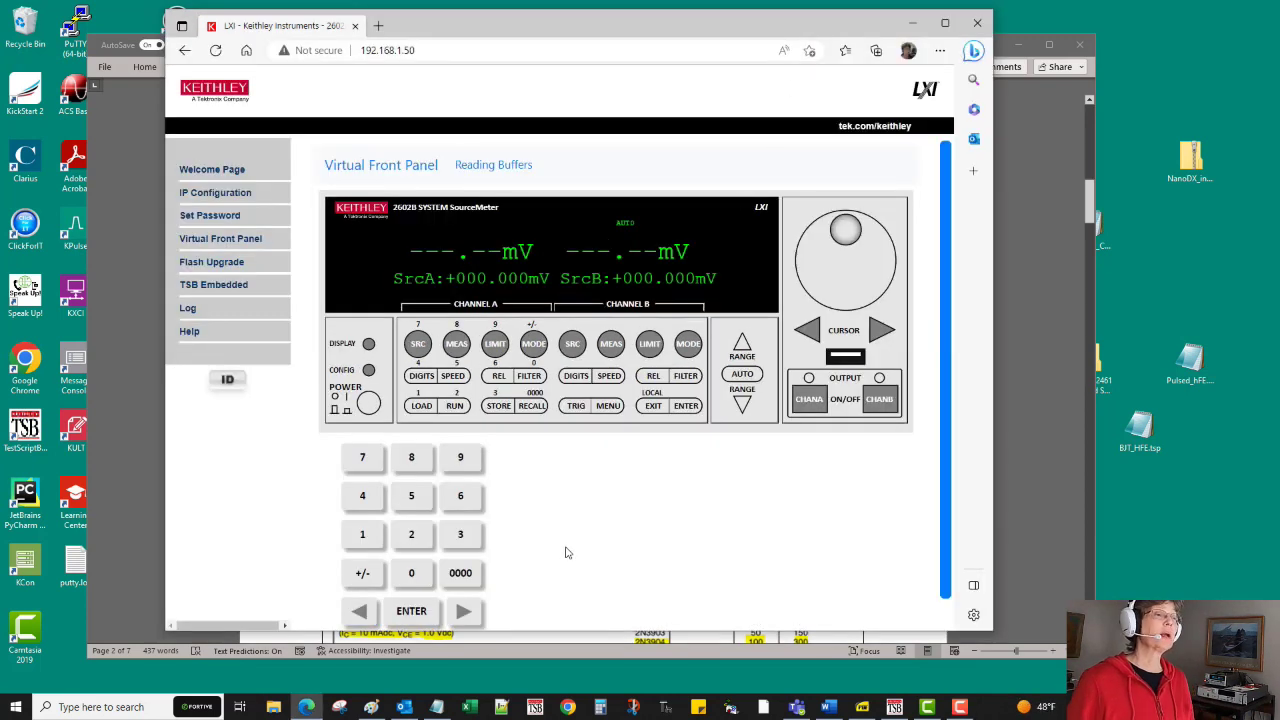
left_click(437, 50)
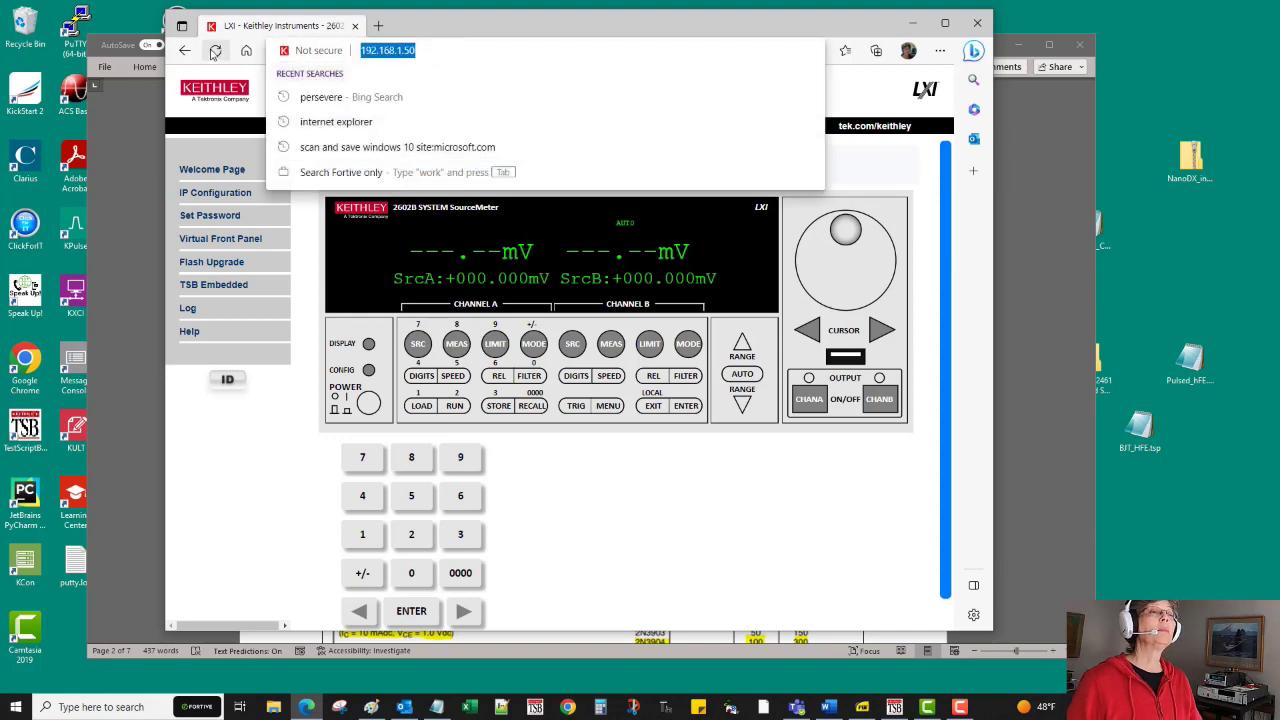
left_click(214, 51)
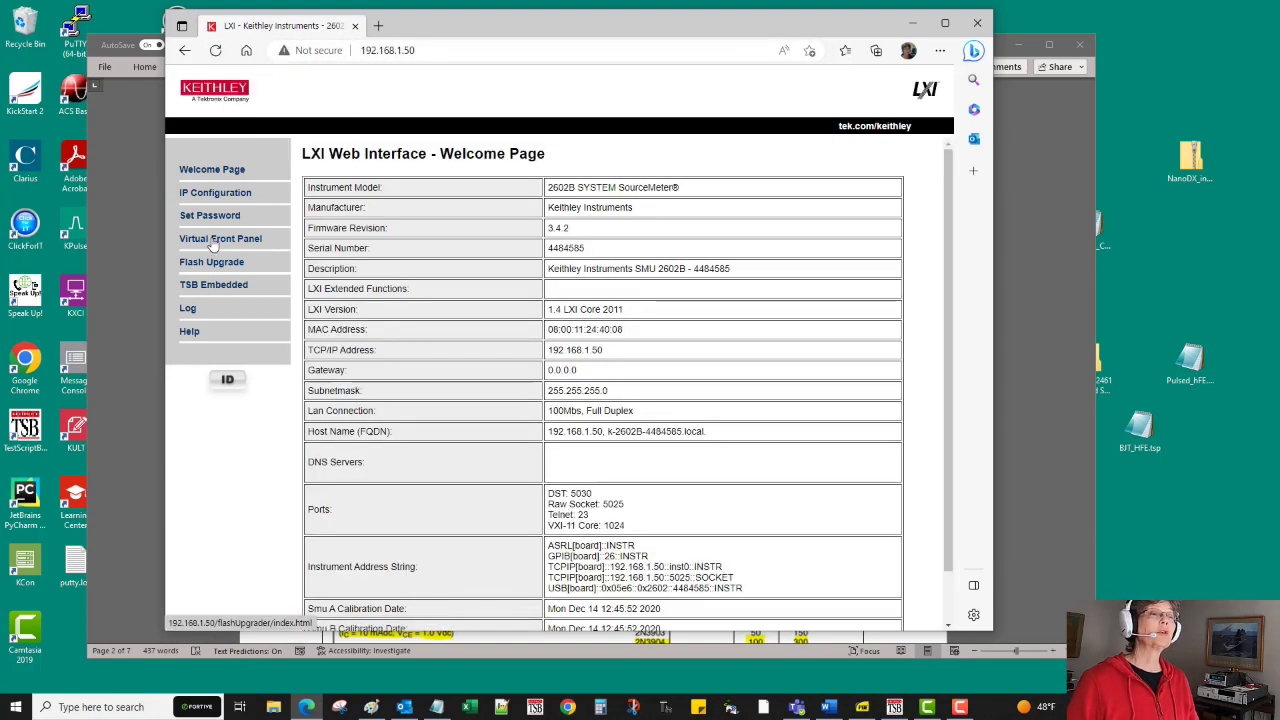
left_click(213, 242)
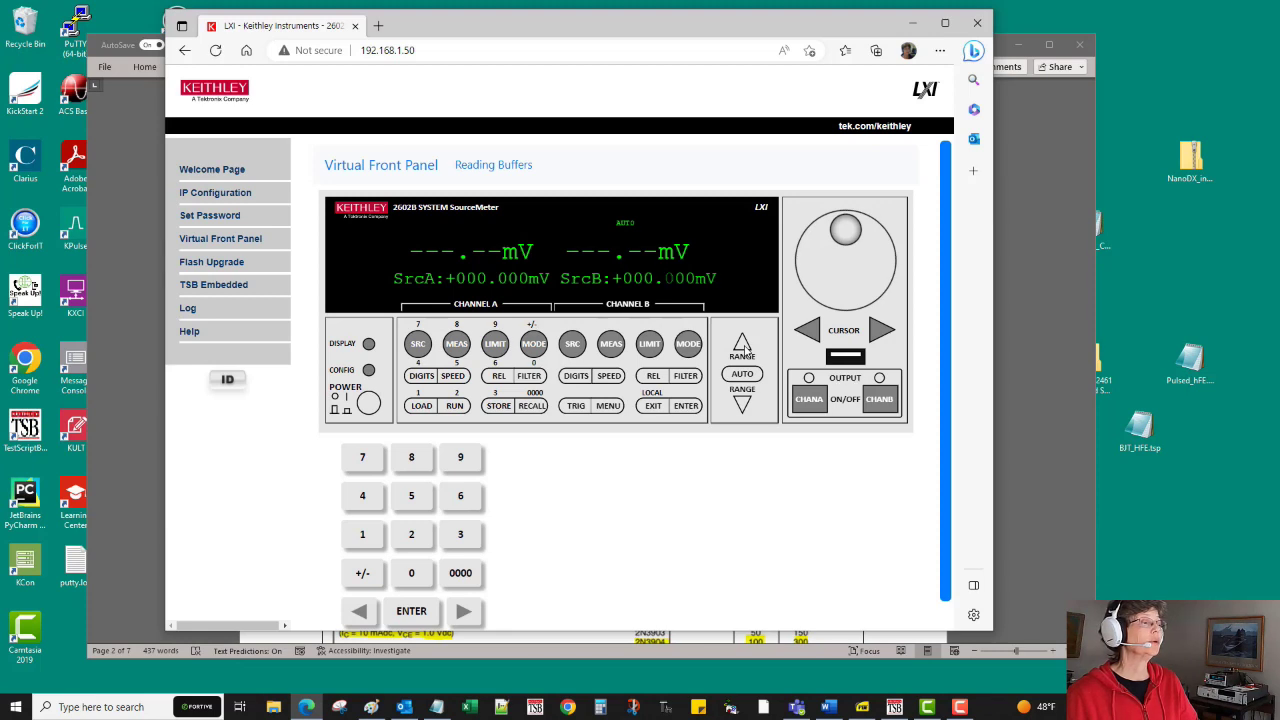
Step: Set Channel B to source 1 V and measure current
left_click(743, 346)
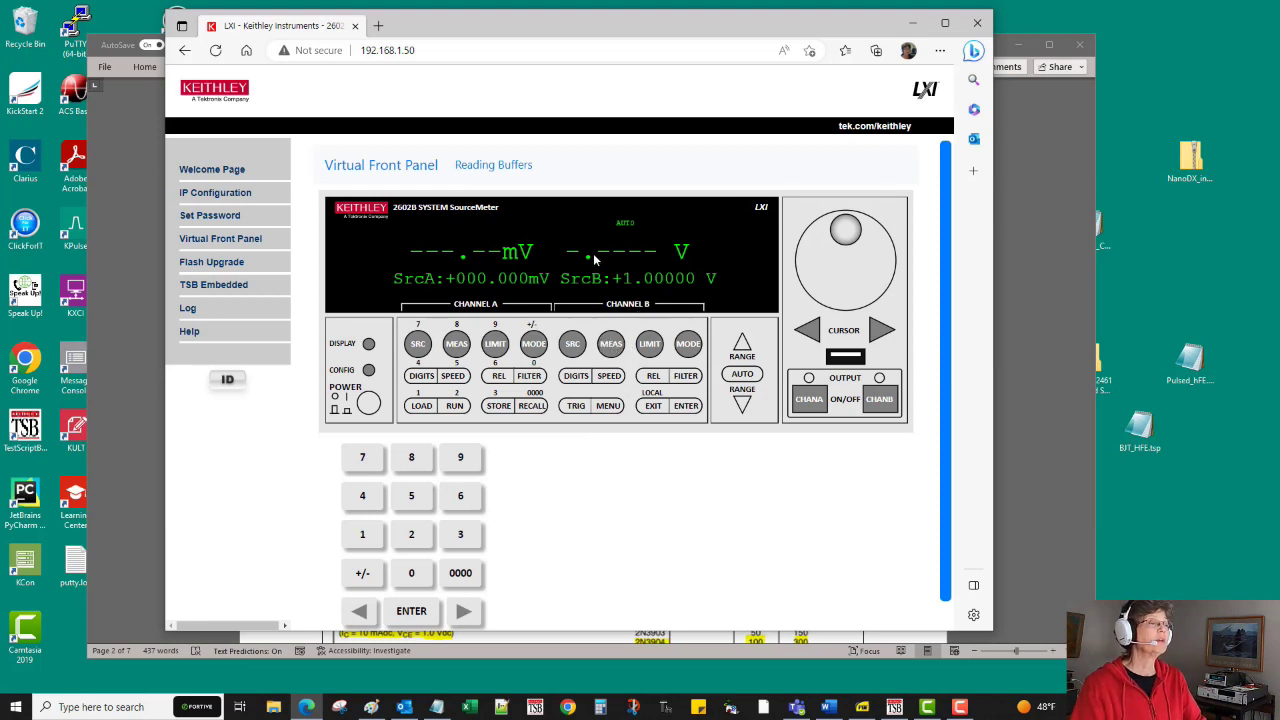
left_click(612, 345)
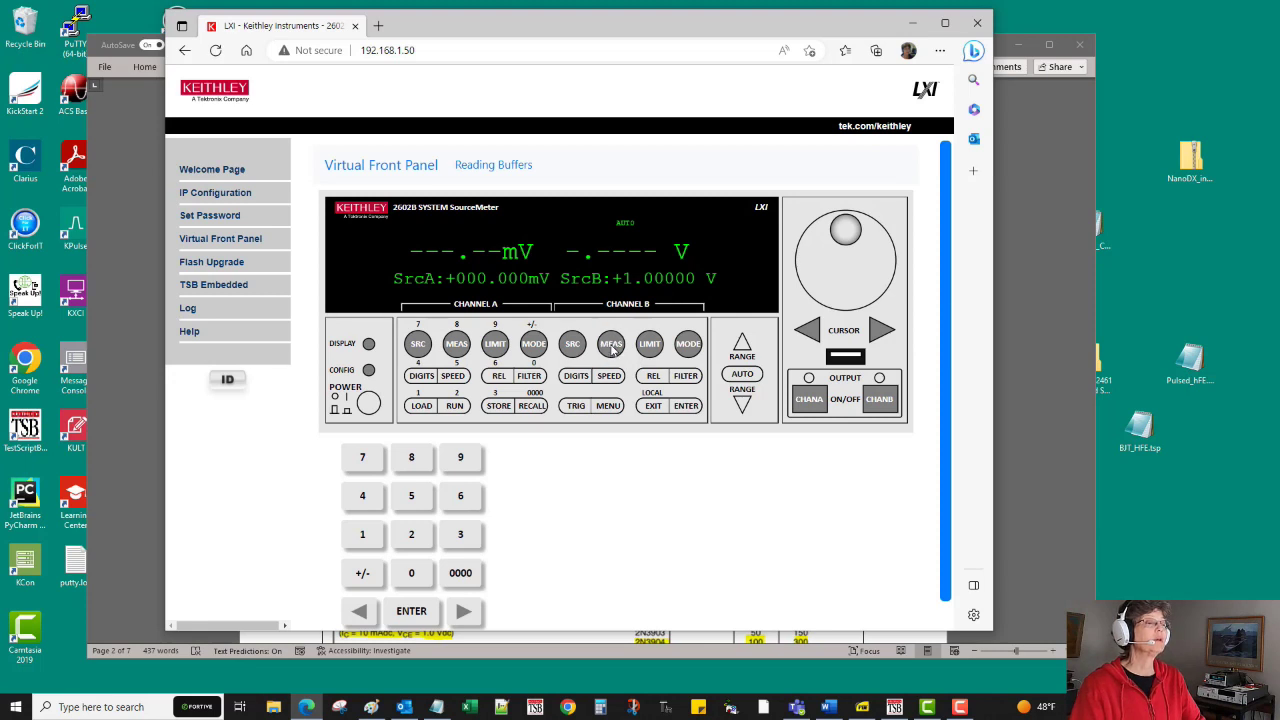
left_click(612, 345)
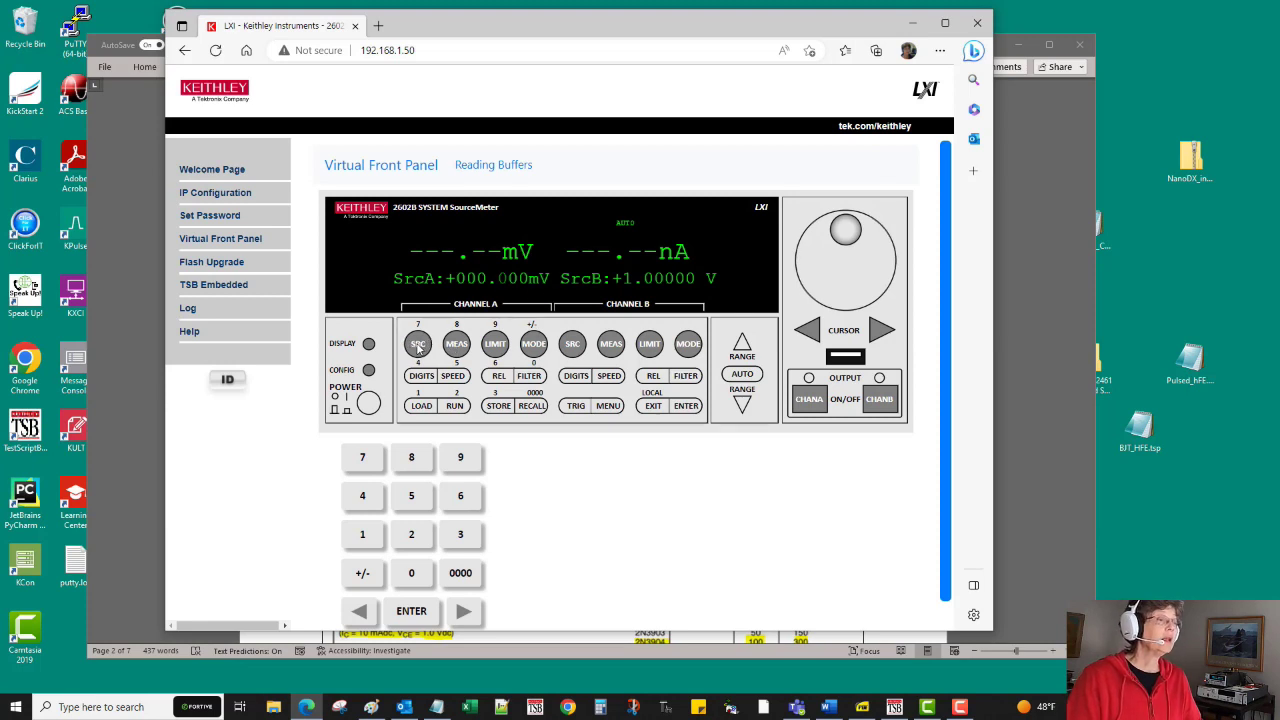
left_click(418, 345)
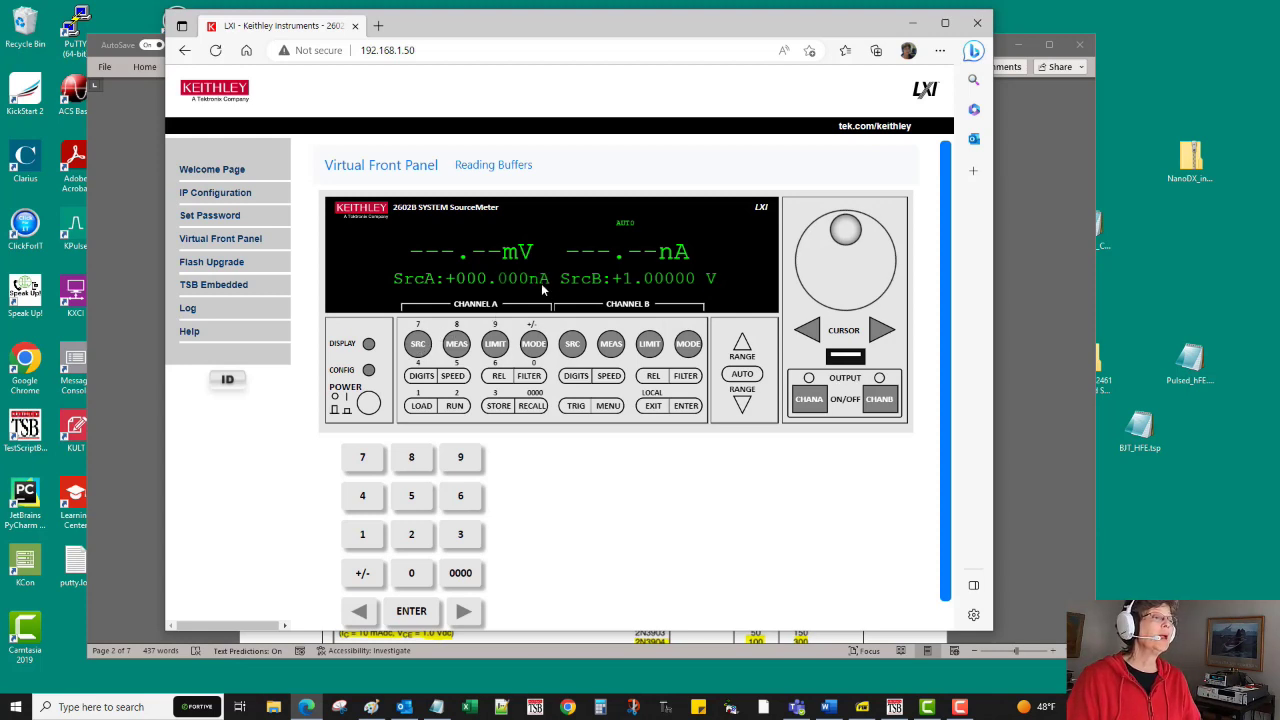
left_click(418, 346)
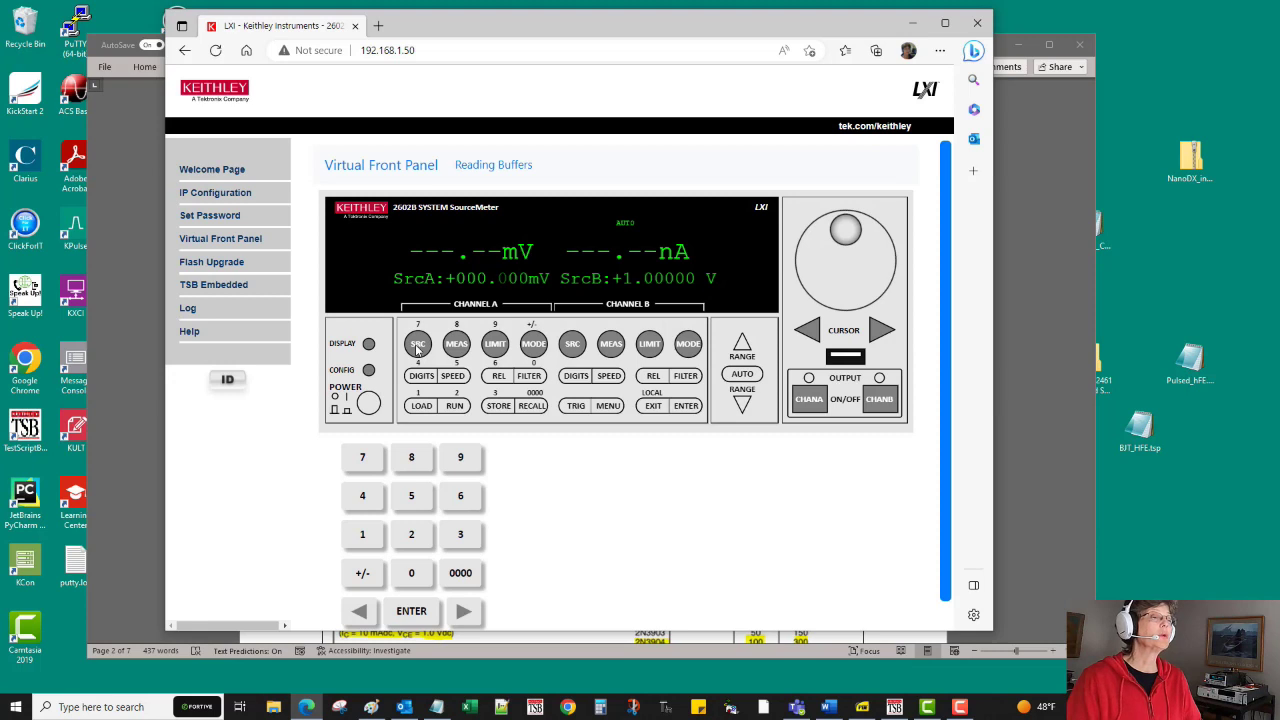
left_click(418, 346)
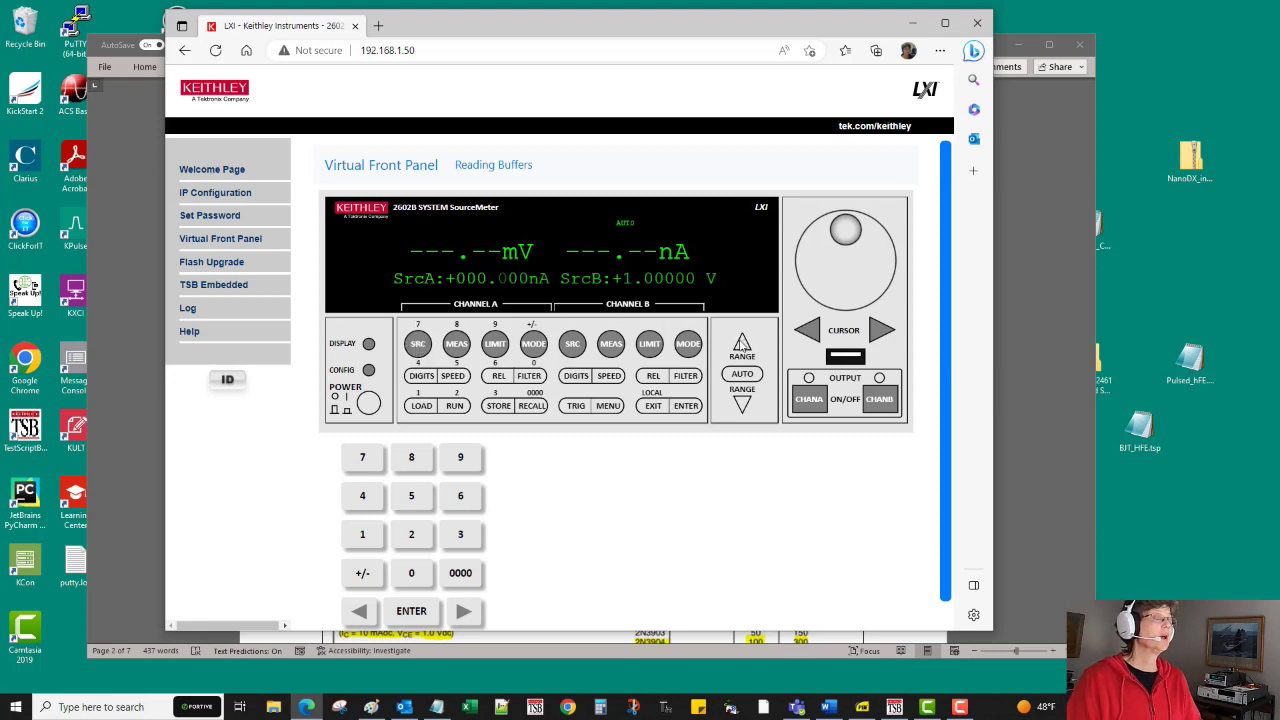
left_click(743, 346)
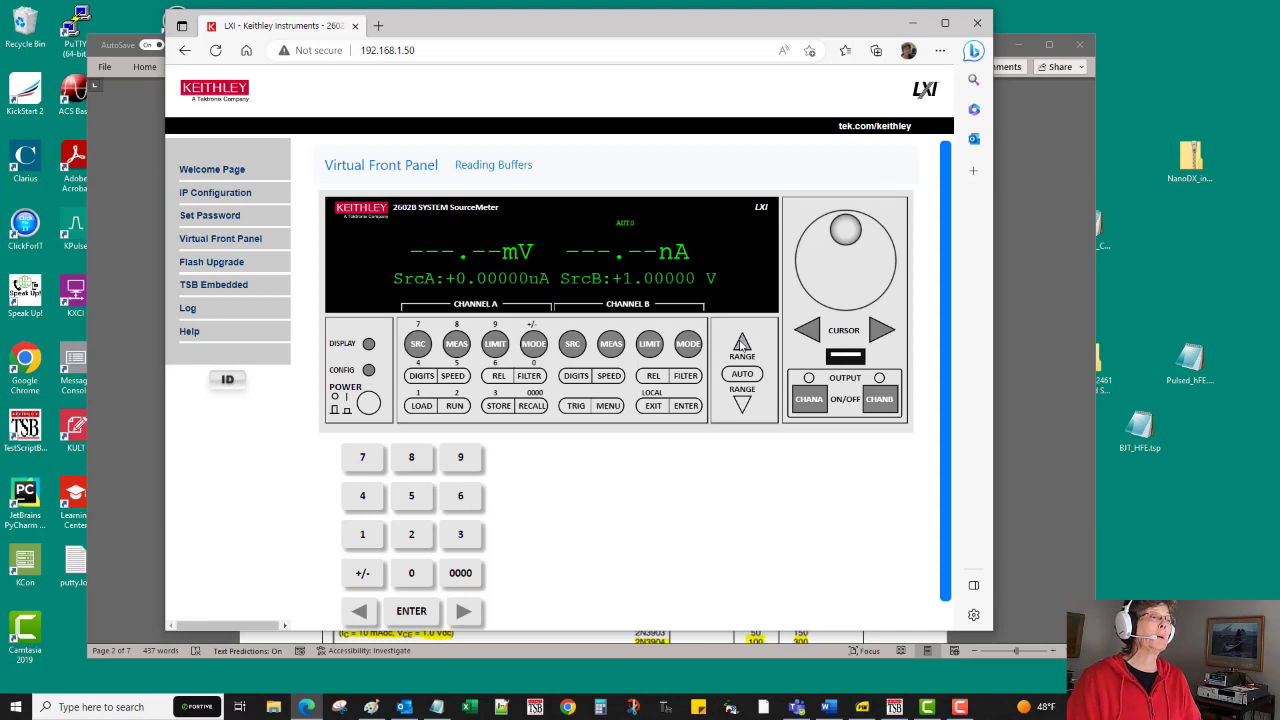
left_click(742, 345)
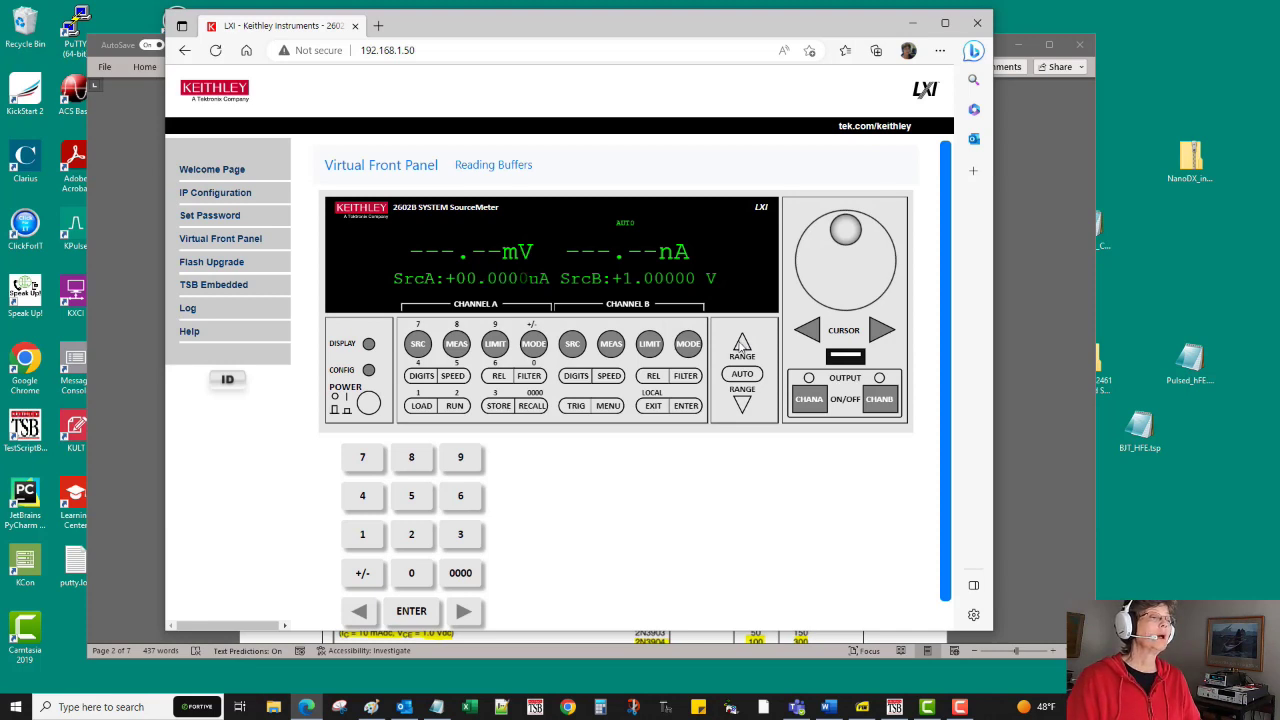
left_click(742, 345)
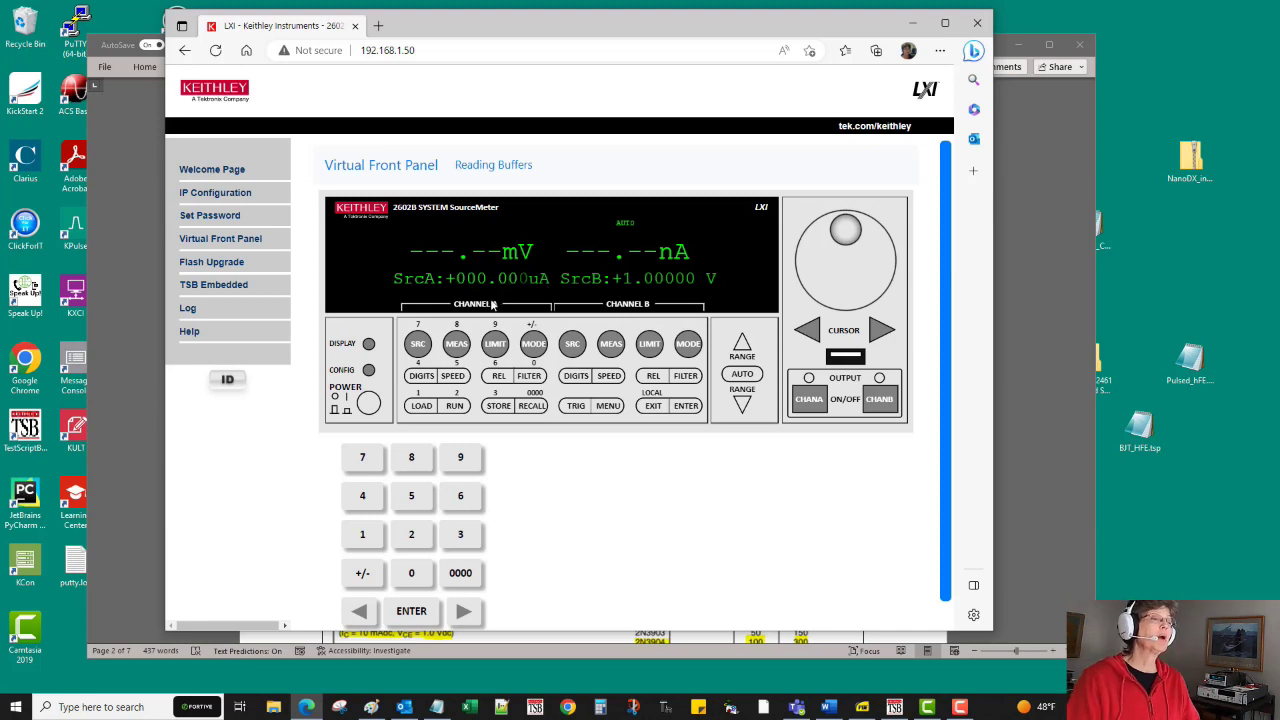
left_click(686, 407)
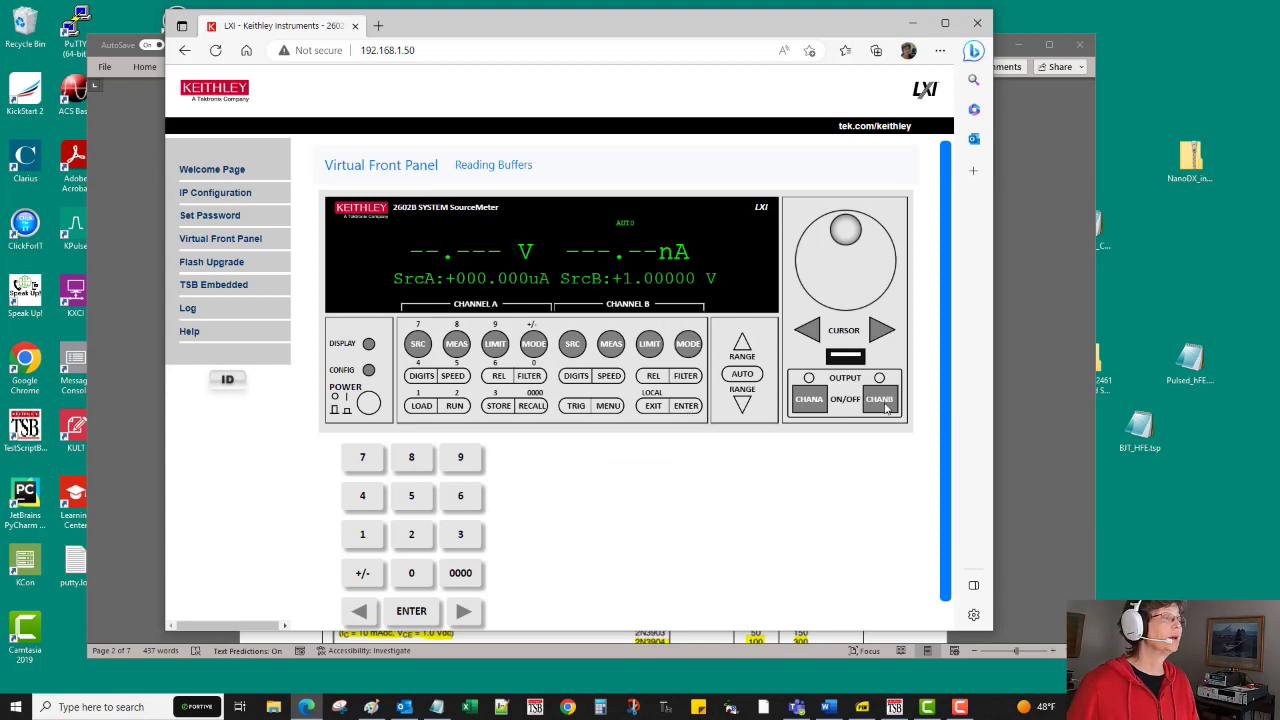
left_click(887, 402)
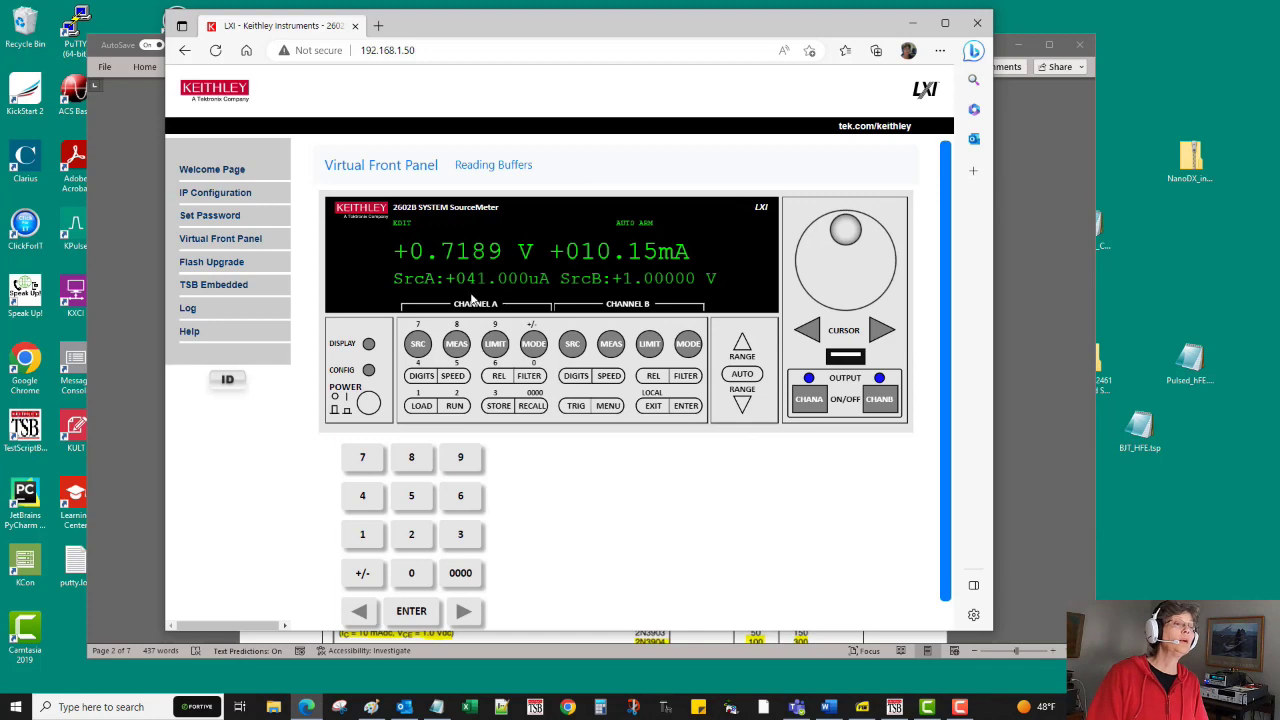
Step: Bring the BJT testing document forward and scroll past Connections to 'Method 2: Run a Script'
left_click(1045, 223)
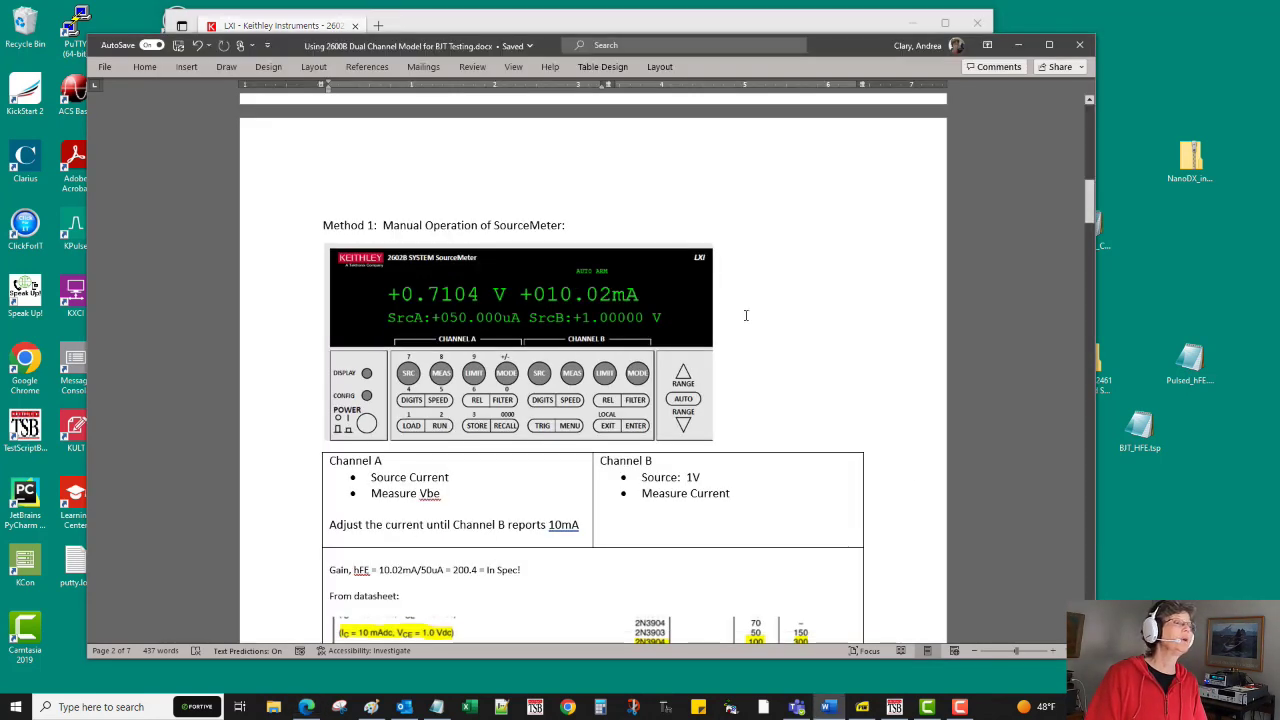
scroll(559, 466, "down", 3)
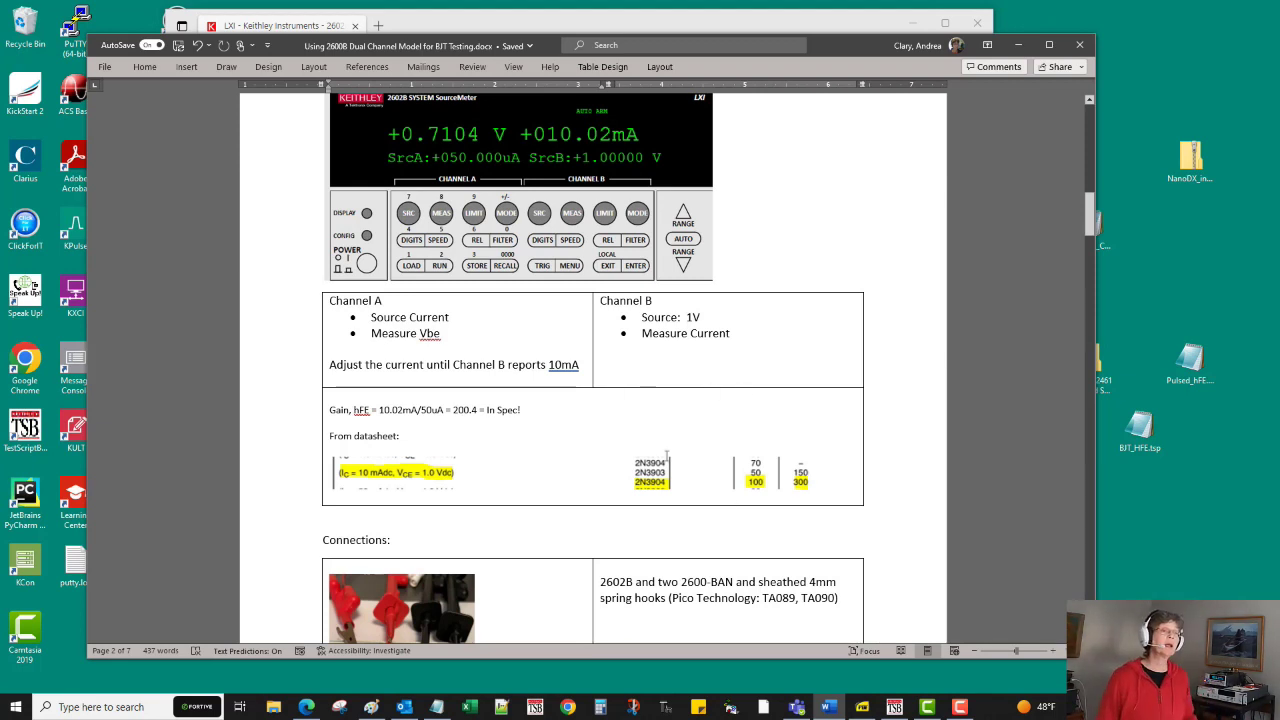
scroll(650, 445, "down", 2)
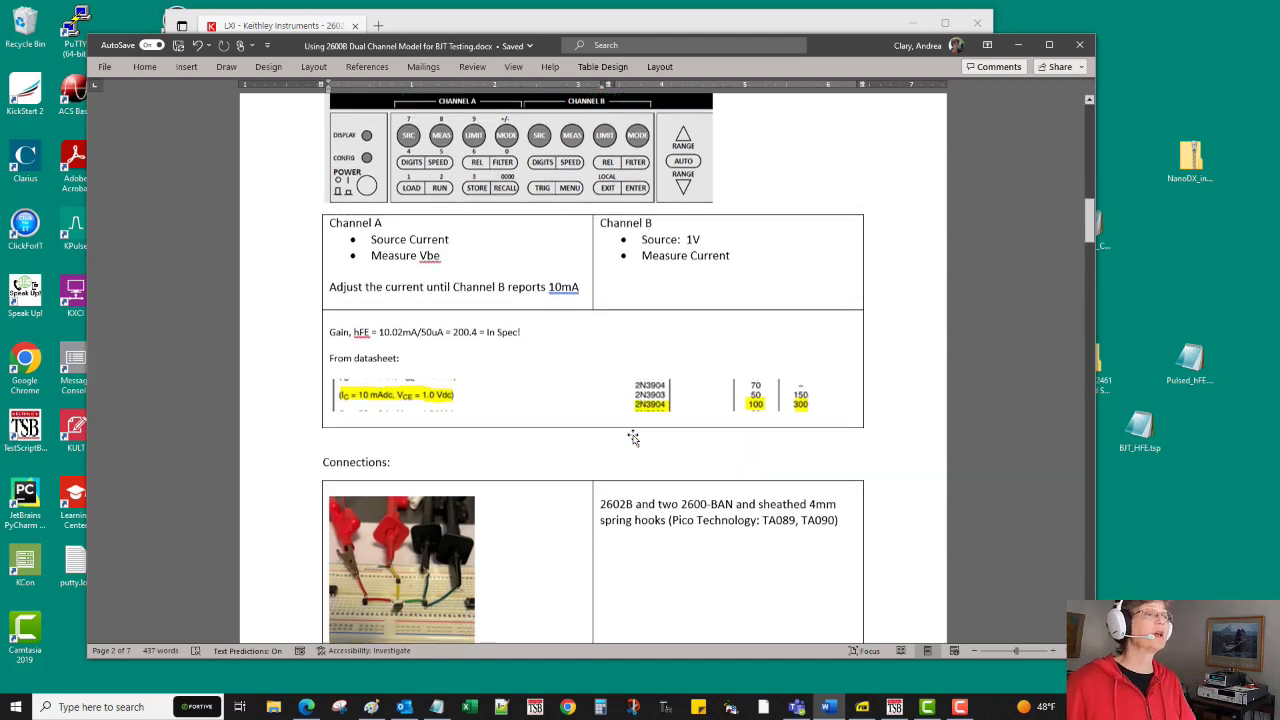
scroll(611, 434, "up", 9)
scroll(595, 455, "down", 6)
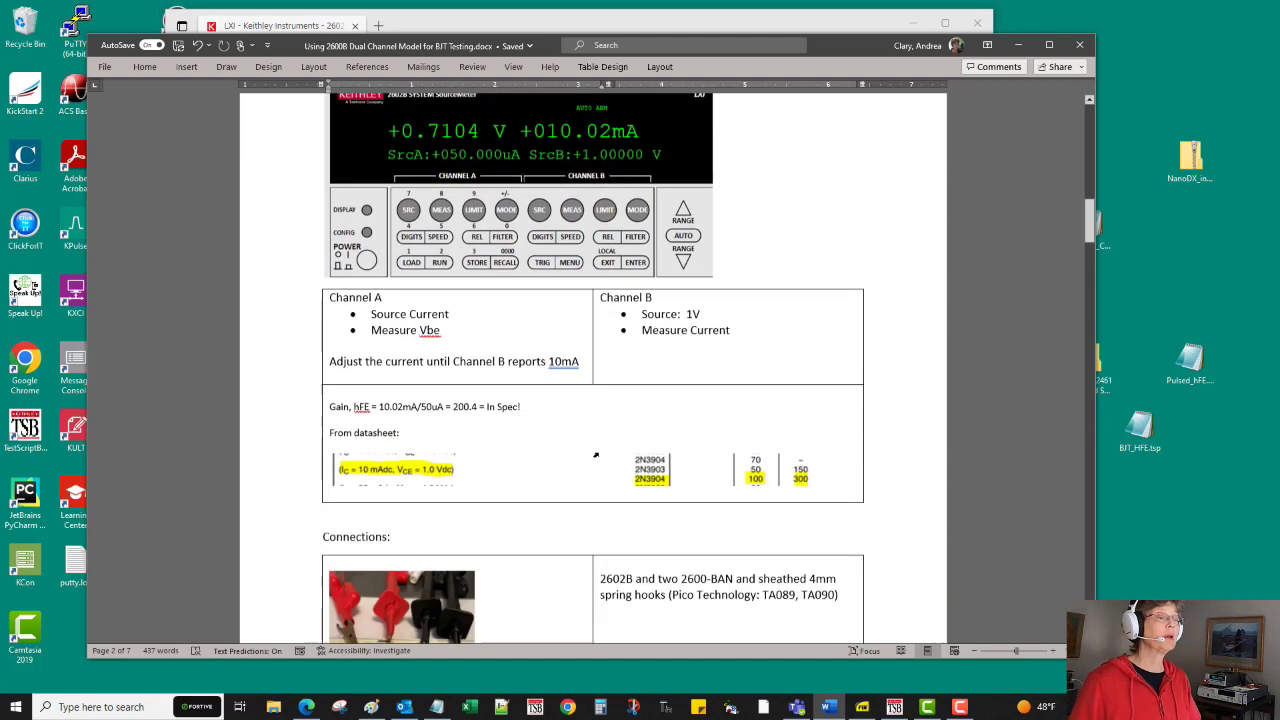
scroll(595, 455, "down", 7)
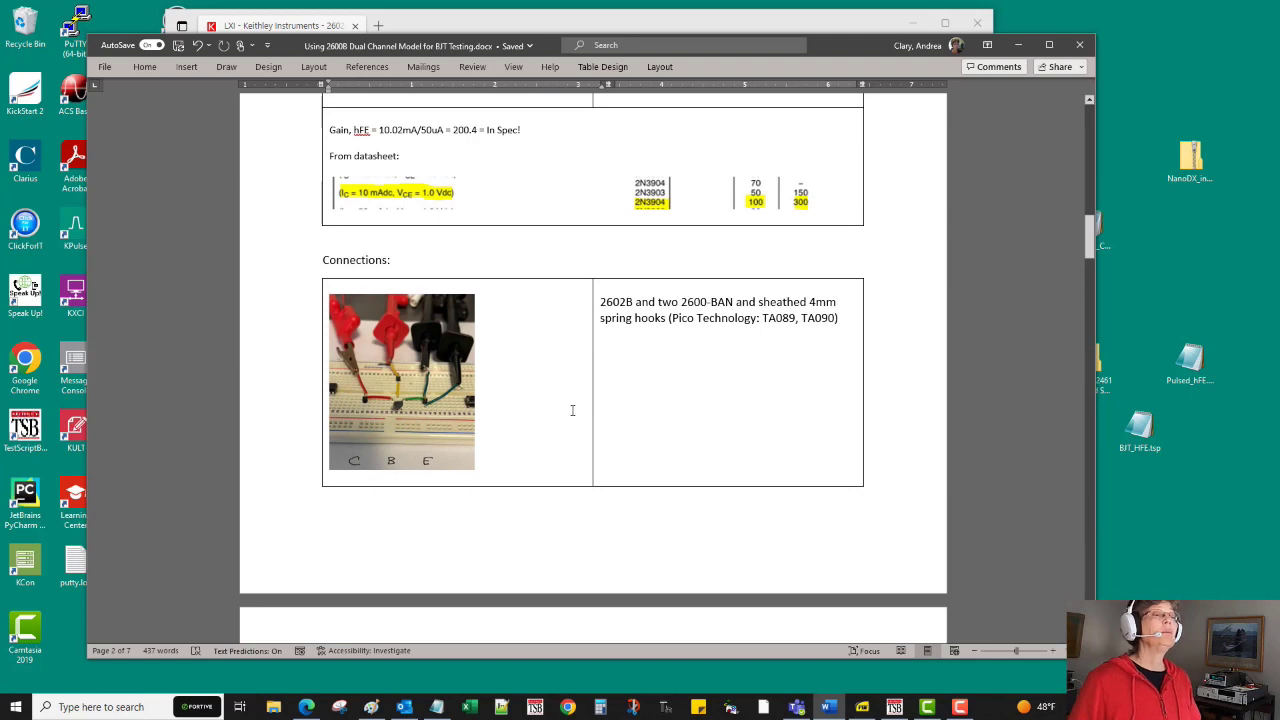
scroll(631, 458, "down", 1)
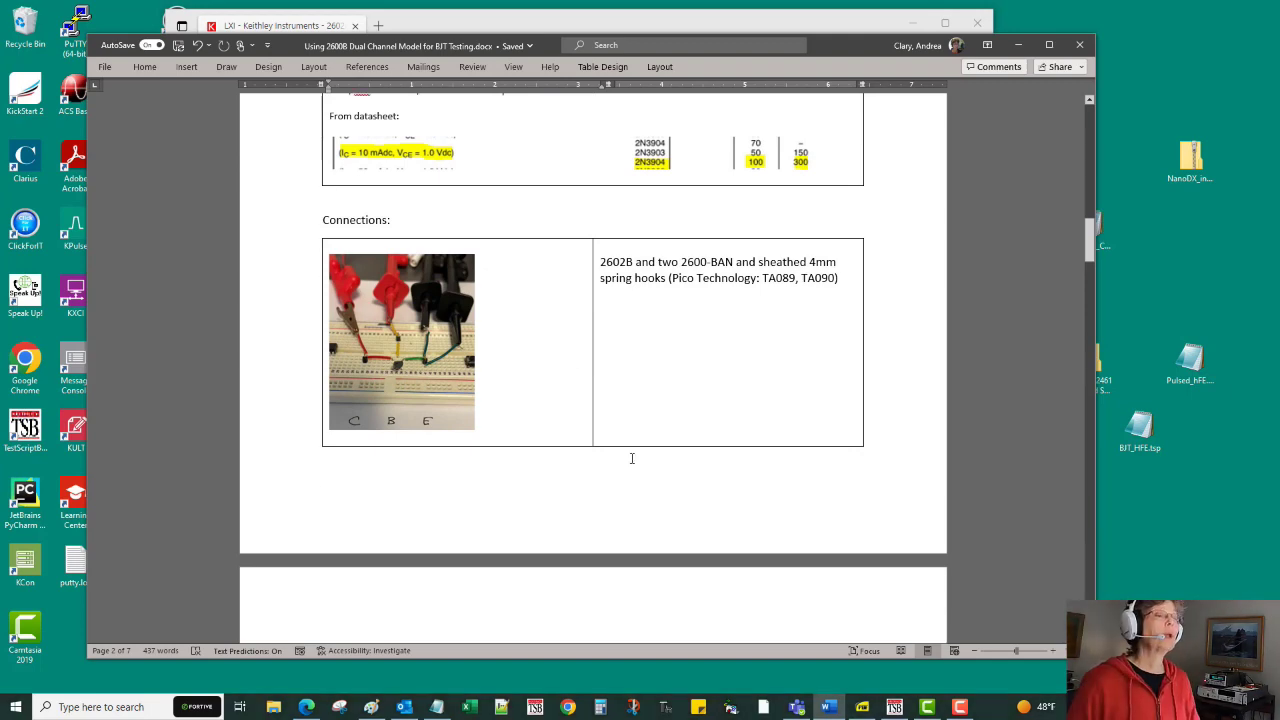
scroll(618, 450, "down", 6)
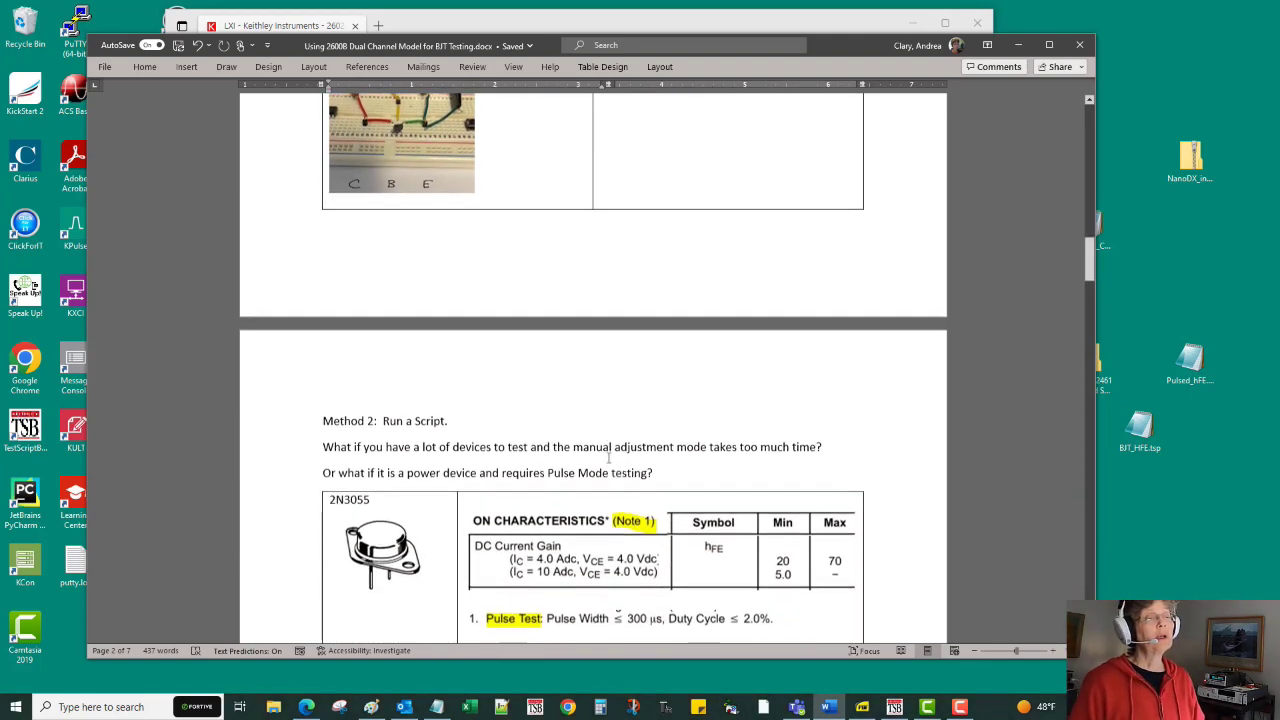
Step: Scroll through the Method 2 section and select the 2N3055 transistor picture
scroll(600, 424, "down", 4)
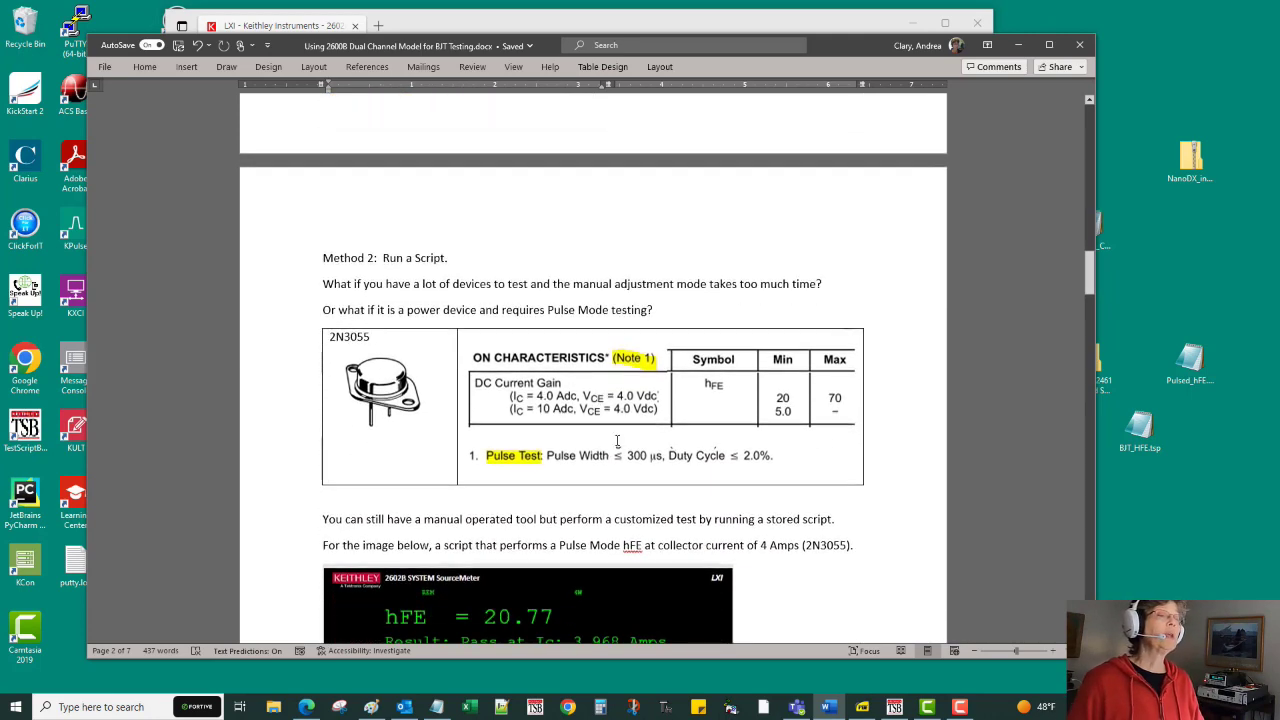
scroll(681, 436, "down", 3)
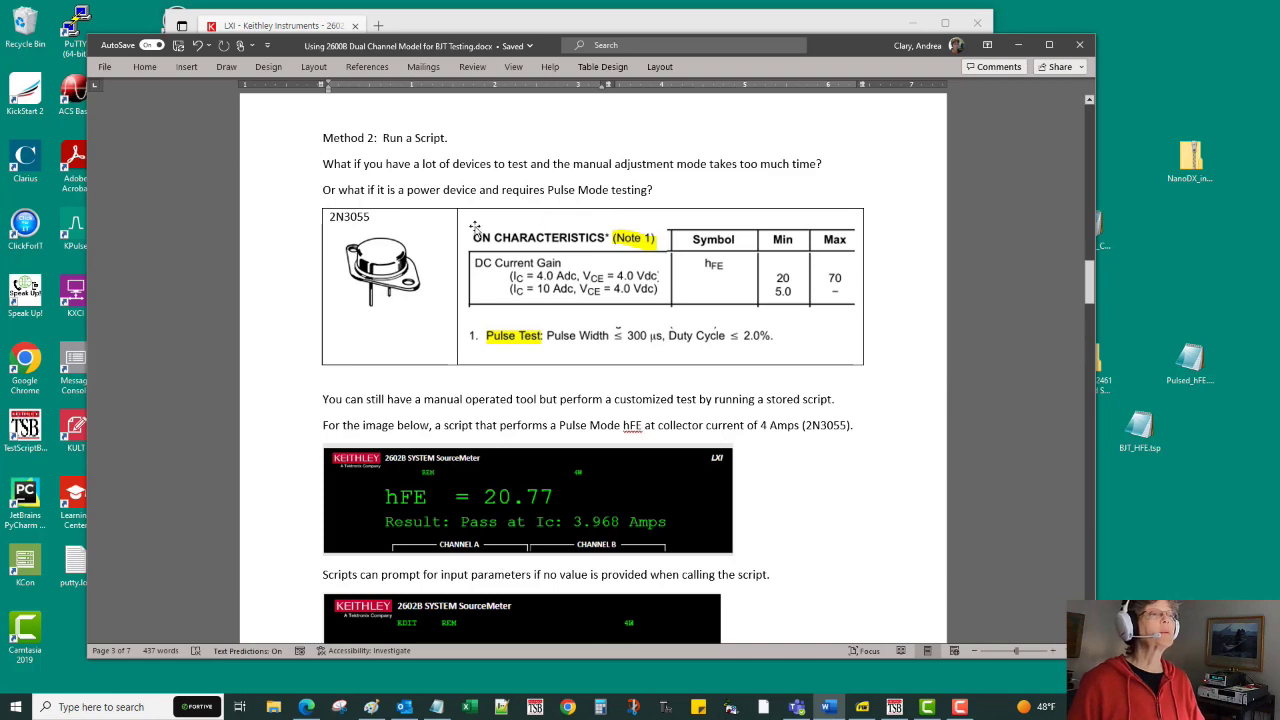
scroll(440, 224, "down", 2)
scroll(378, 265, "up", 2)
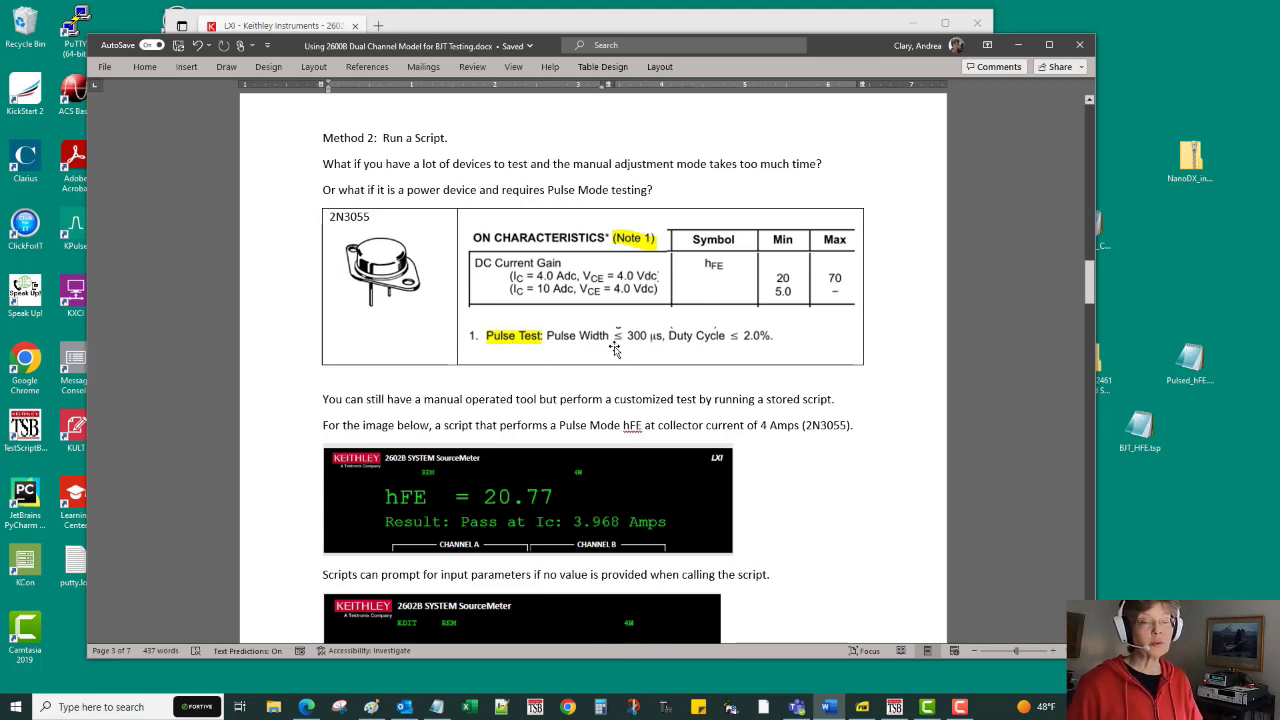
scroll(790, 481, "down", 2)
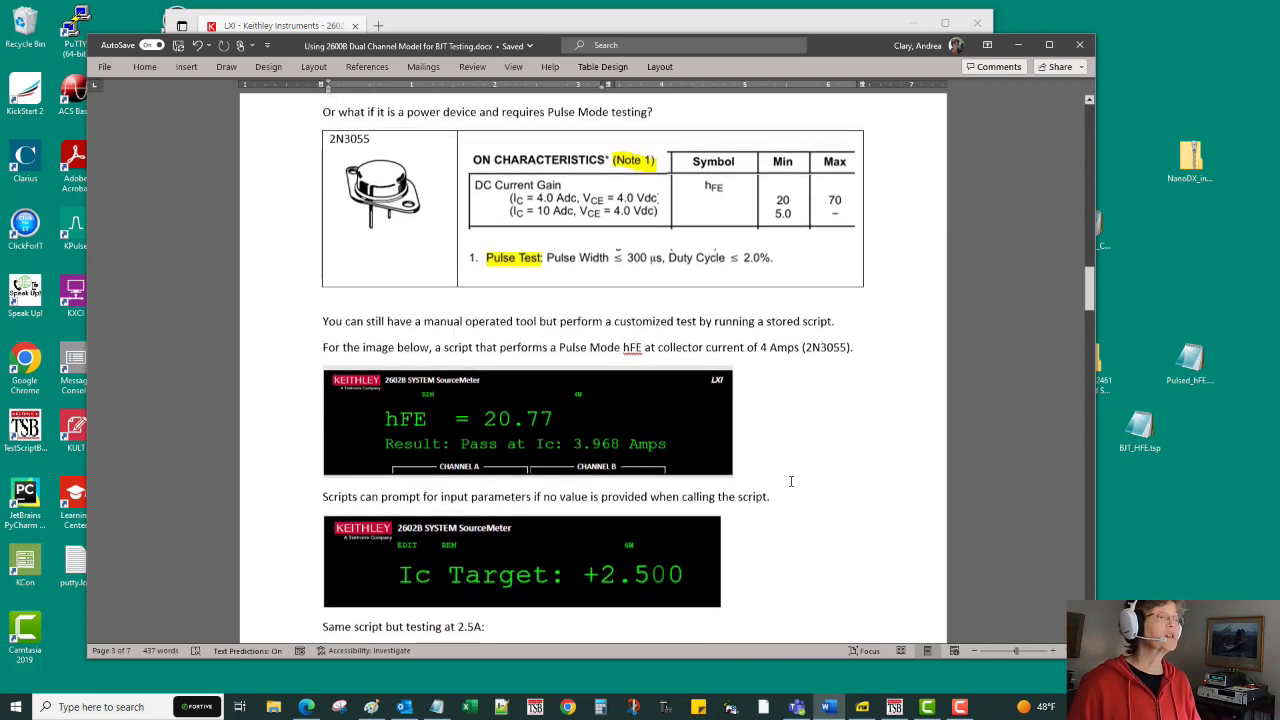
scroll(790, 481, "down", 1)
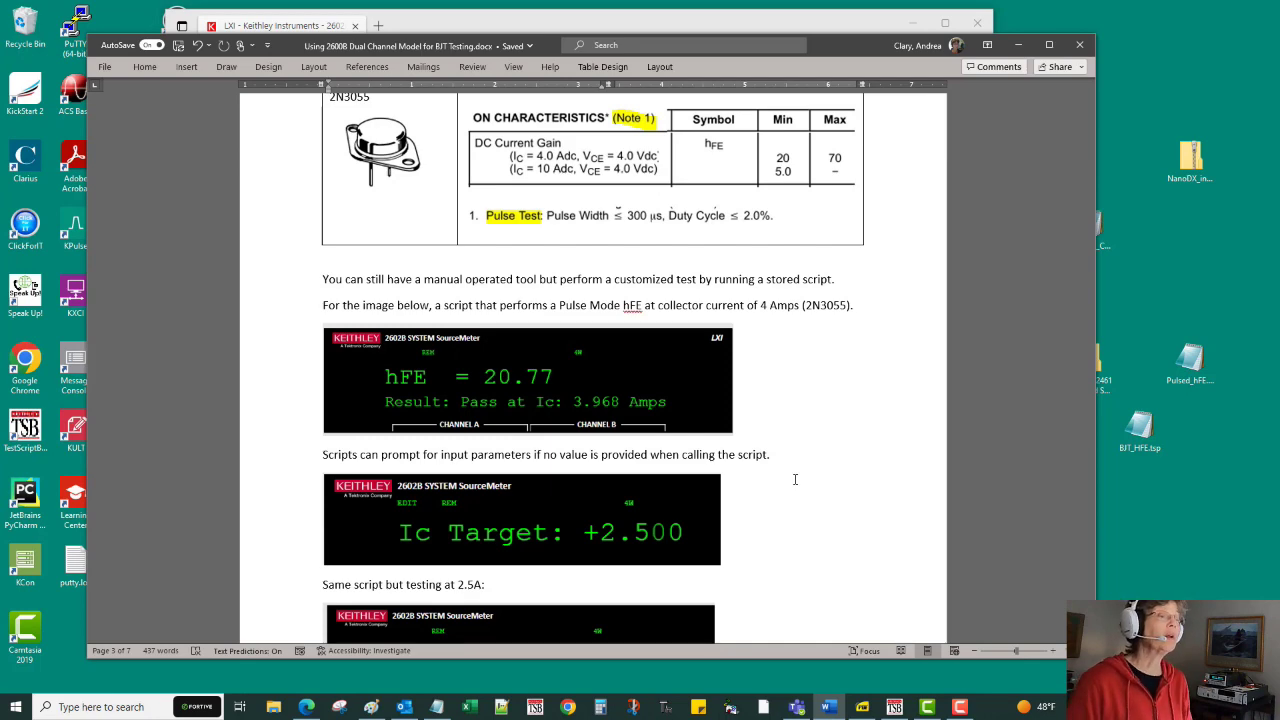
scroll(805, 415, "down", 2)
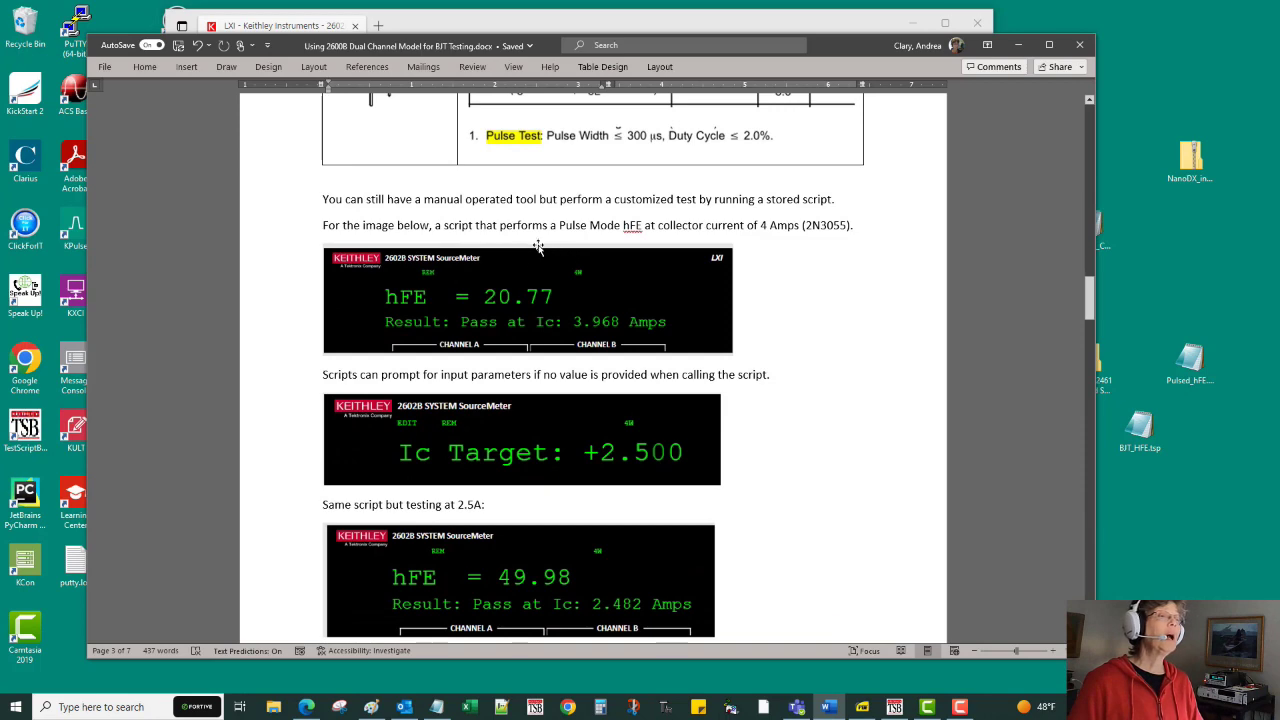
scroll(699, 278, "up", 4)
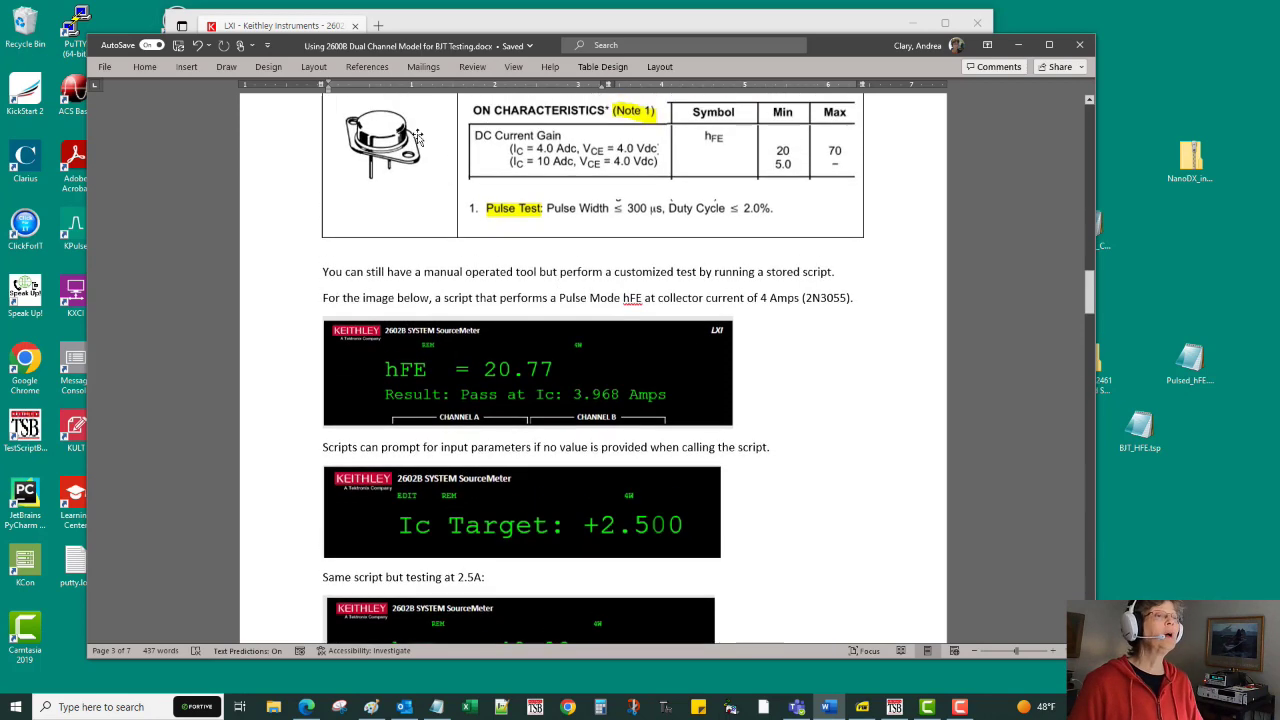
left_click(346, 190)
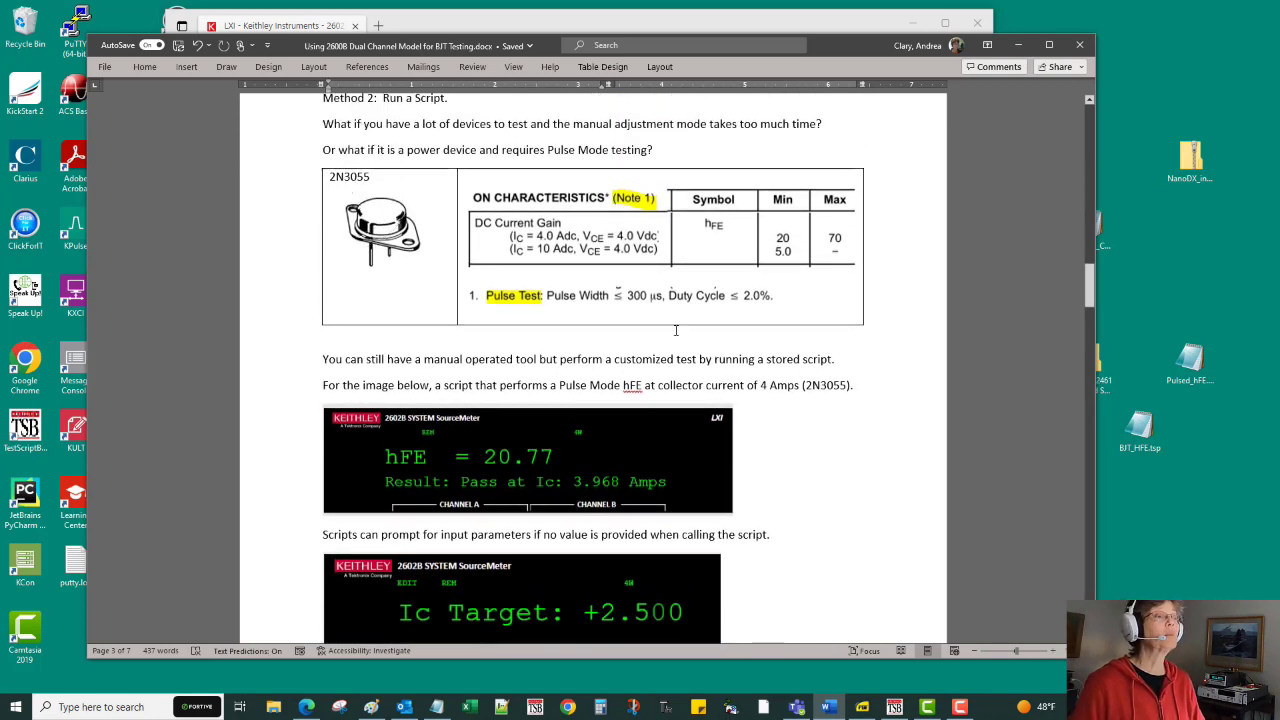
Step: Bring the 2N3055 hFE table into view, then switch back to the Keithley virtual front panel
scroll(640, 320, "down", 2)
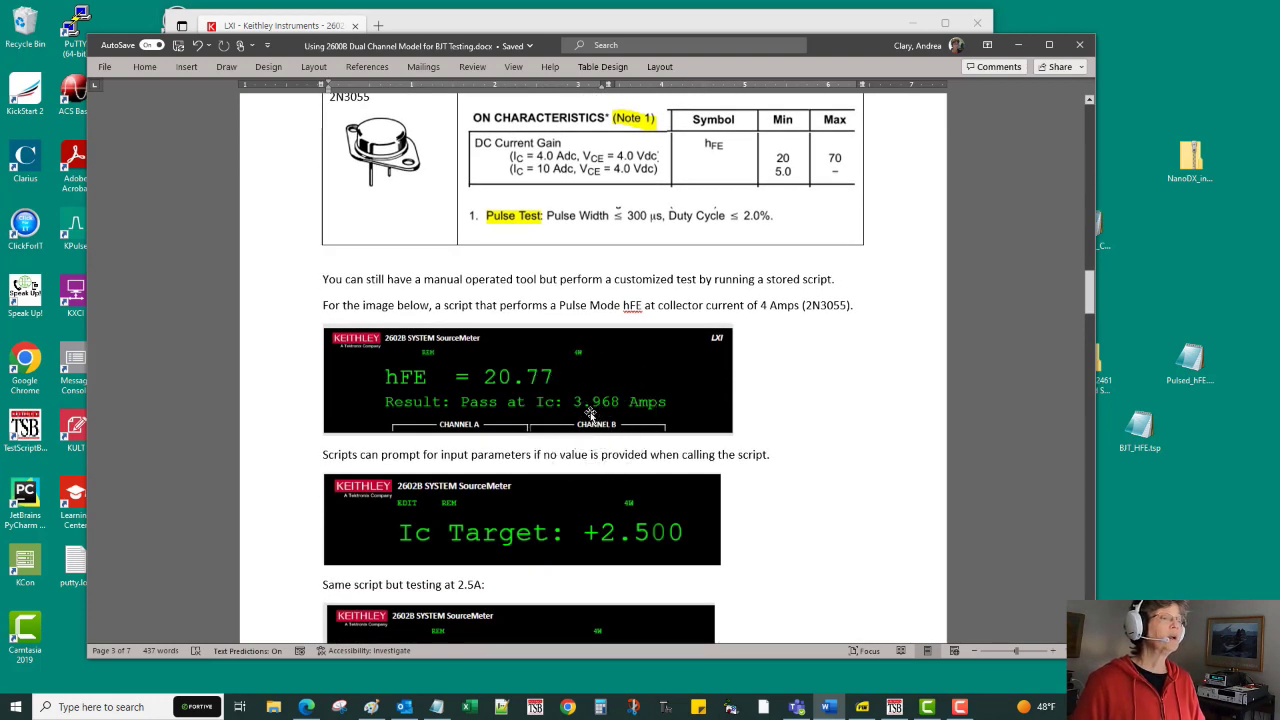
scroll(782, 190, "down", 3)
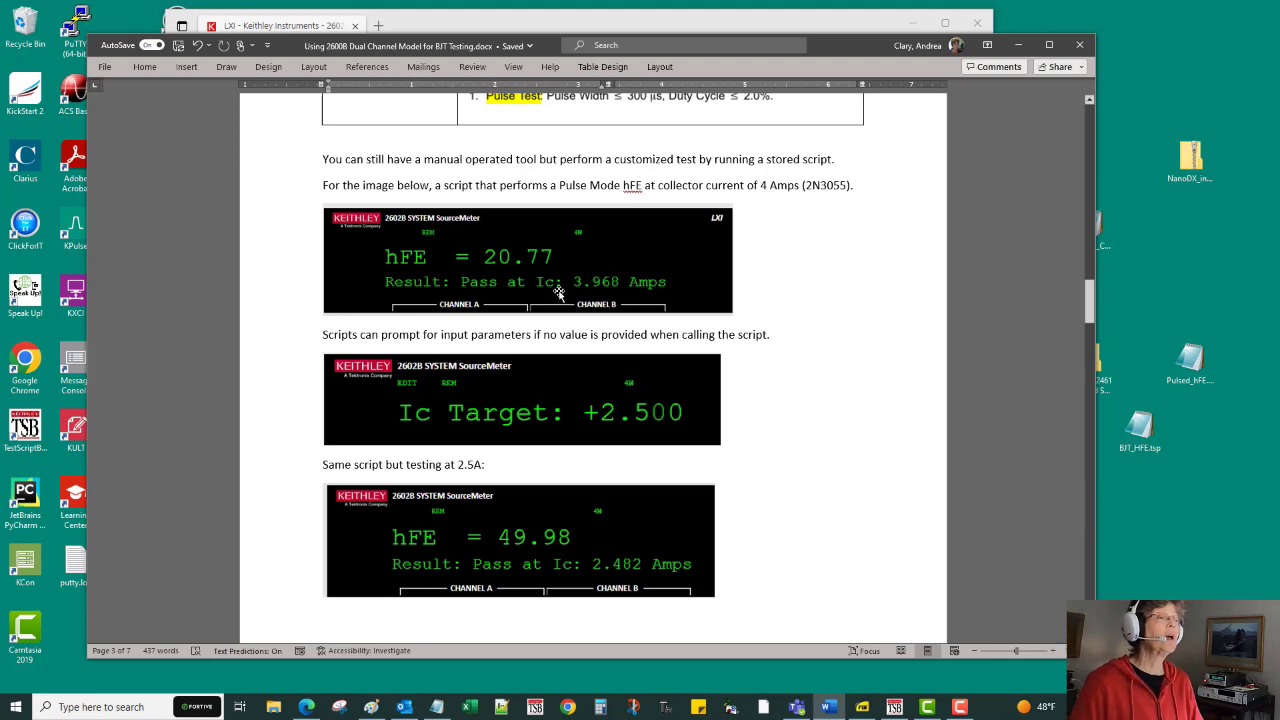
left_click(596, 287)
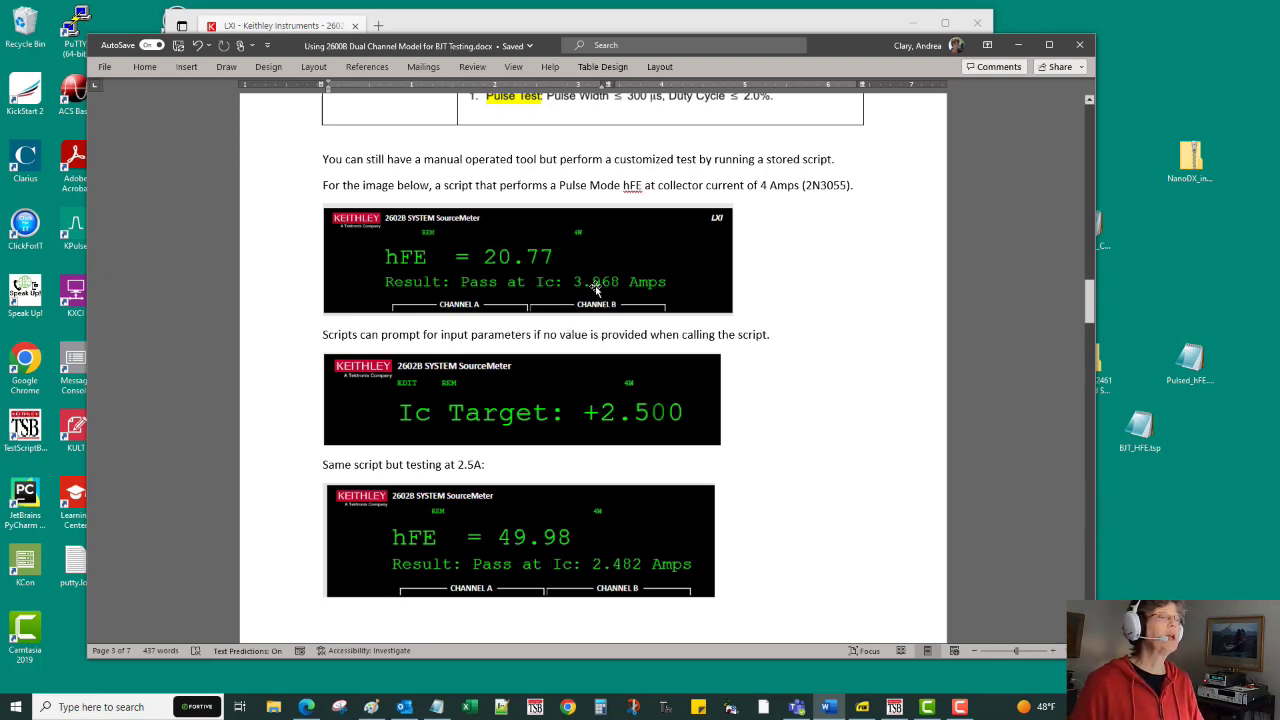
left_click(632, 430)
scroll(633, 445, "down", 2)
scroll(633, 455, "down", 1)
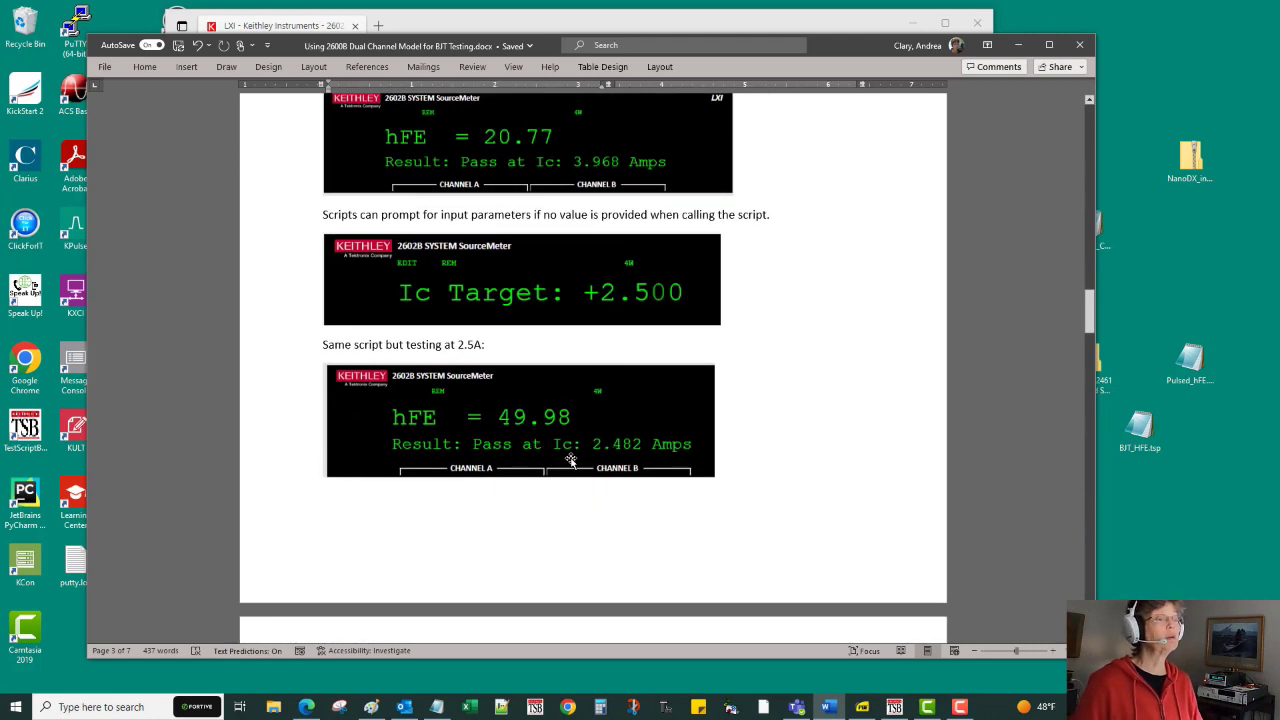
scroll(623, 470, "up", 1)
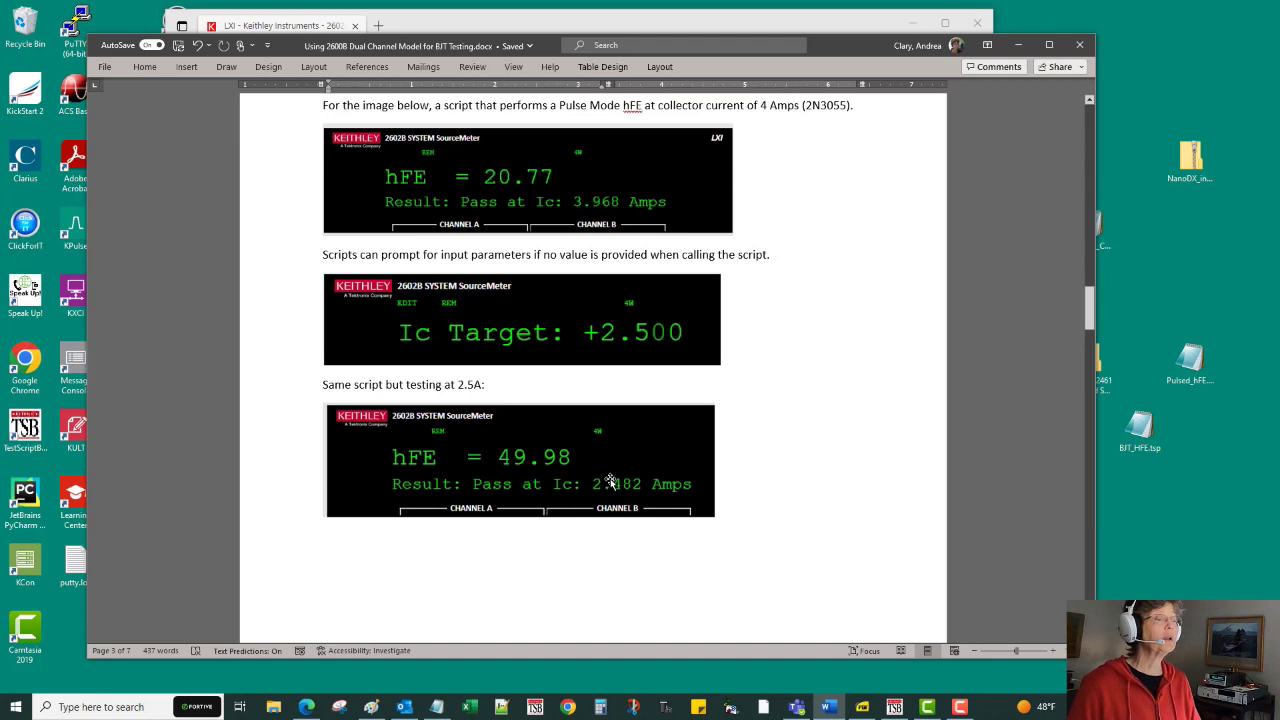
scroll(622, 494, "up", 5)
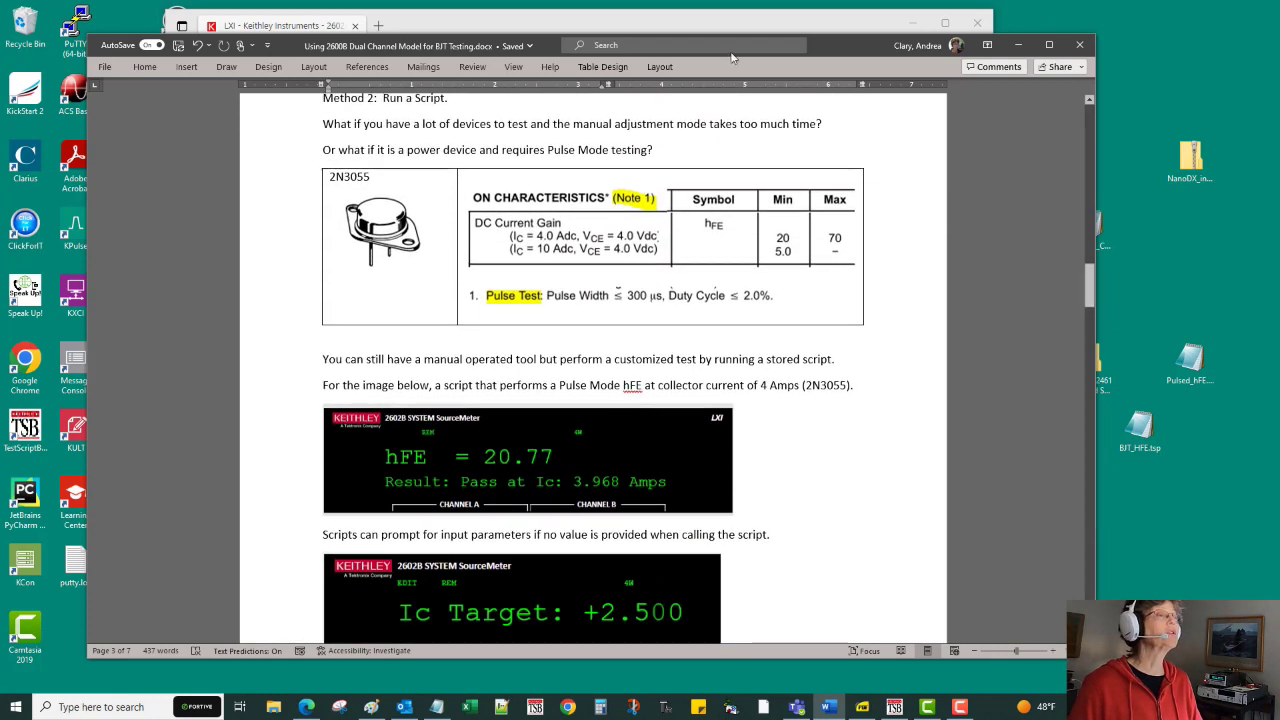
left_click(806, 23)
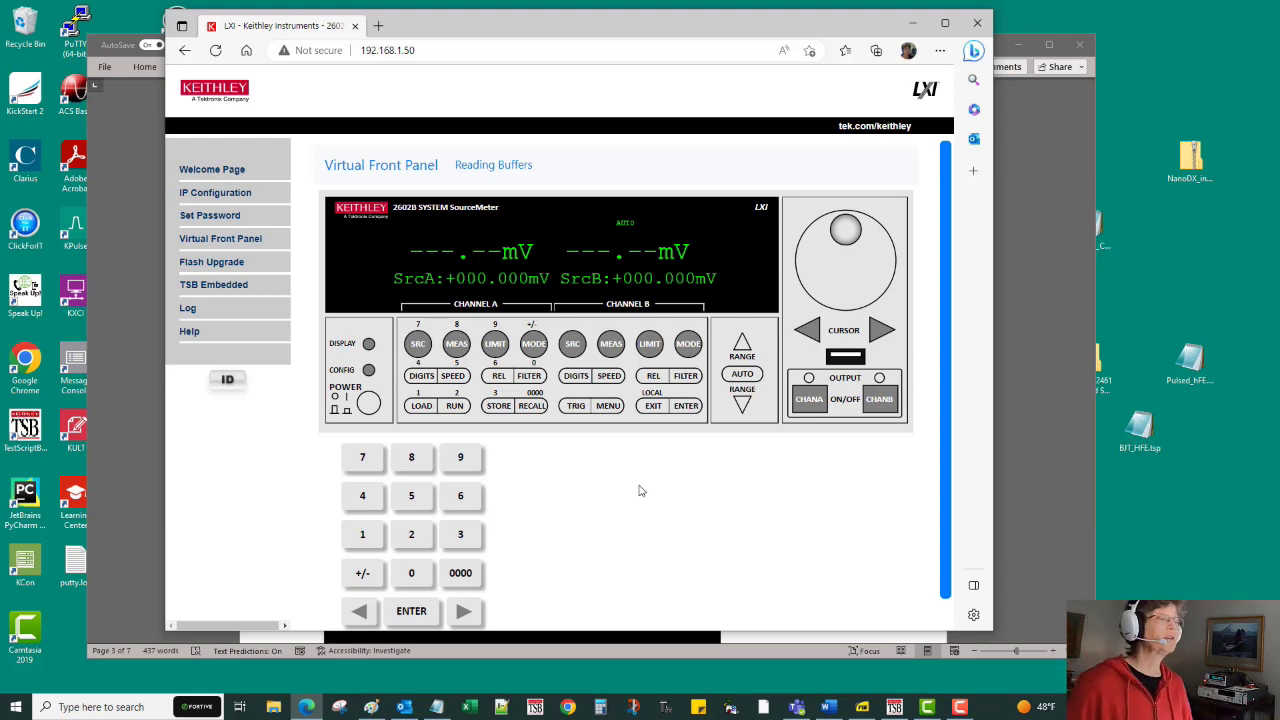
Step: Load hFE_Pulsed_search_method.tsp from the USB1 drive through MENU > SCRIPT > LOAD
left_click(612, 408)
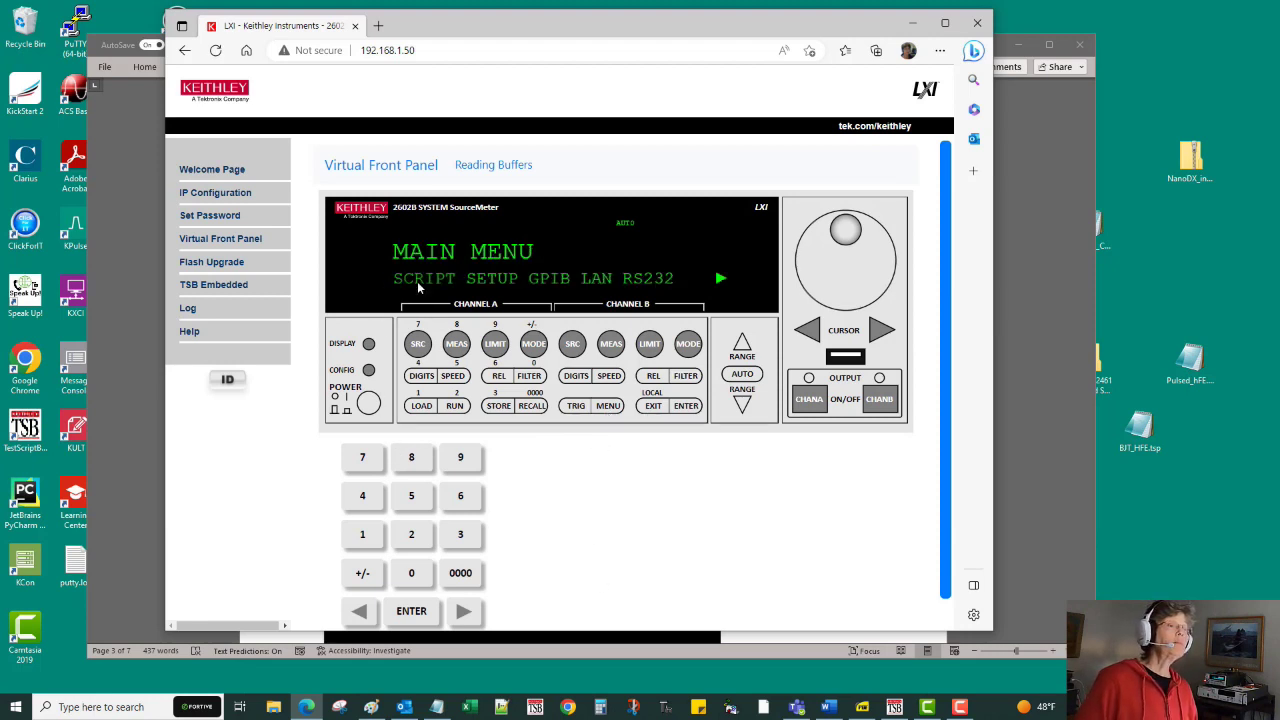
left_click(688, 408)
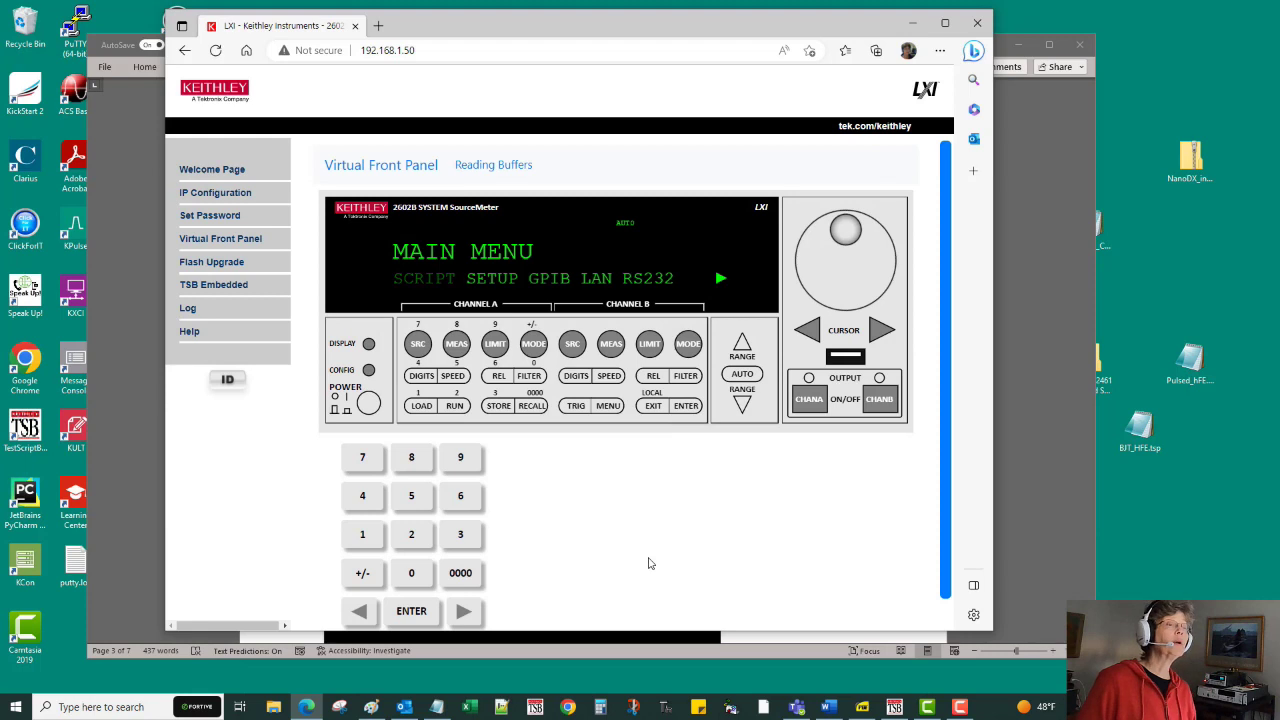
left_click(686, 408)
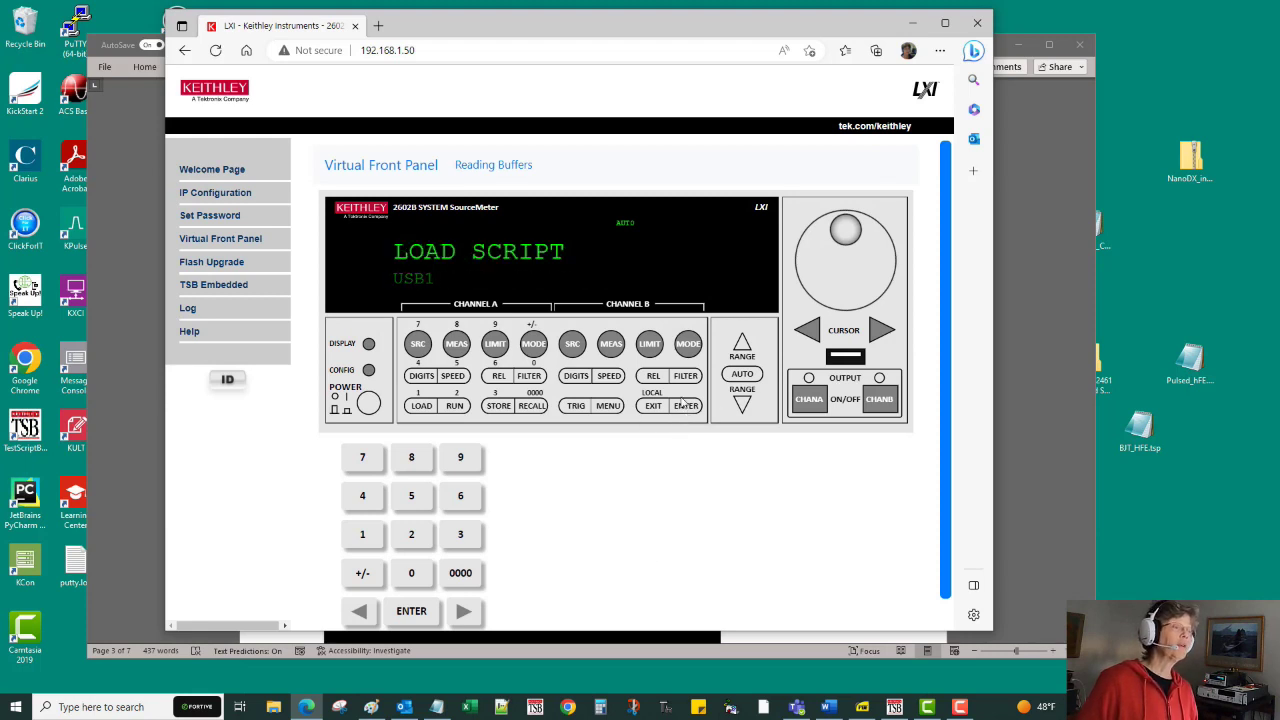
left_click(686, 408)
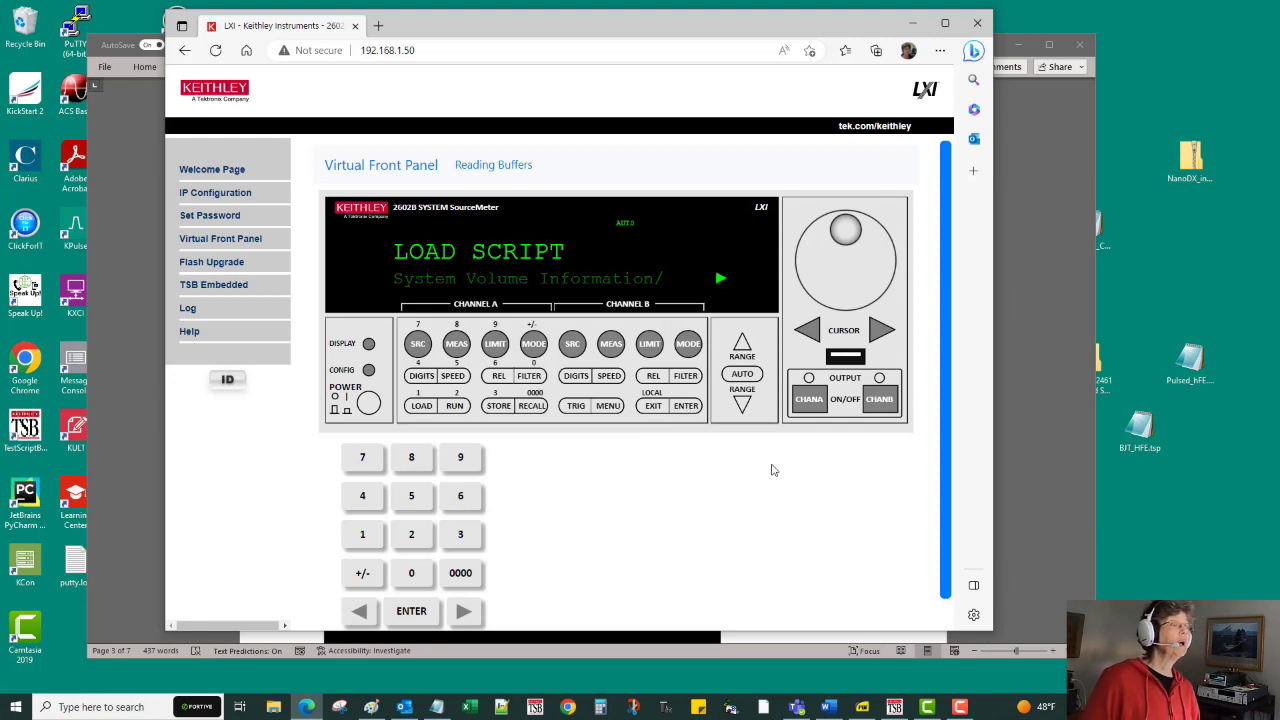
left_click(878, 333)
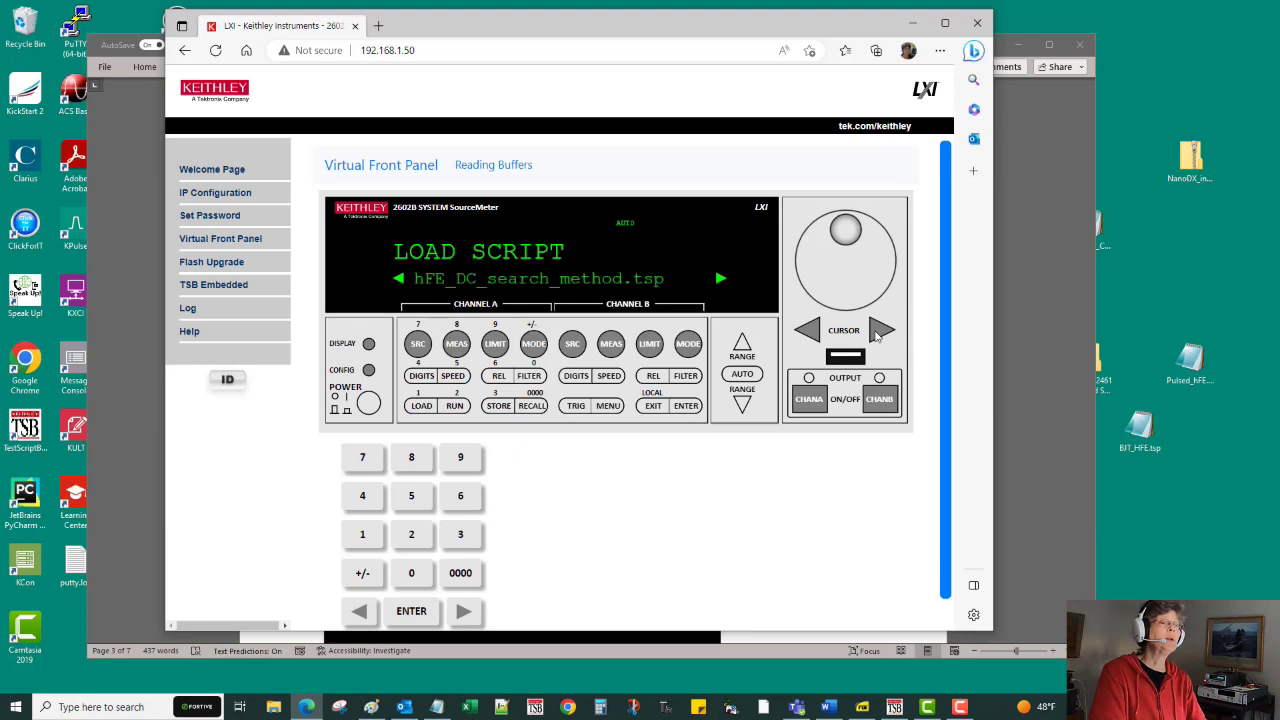
left_click(878, 333)
left_click(813, 336)
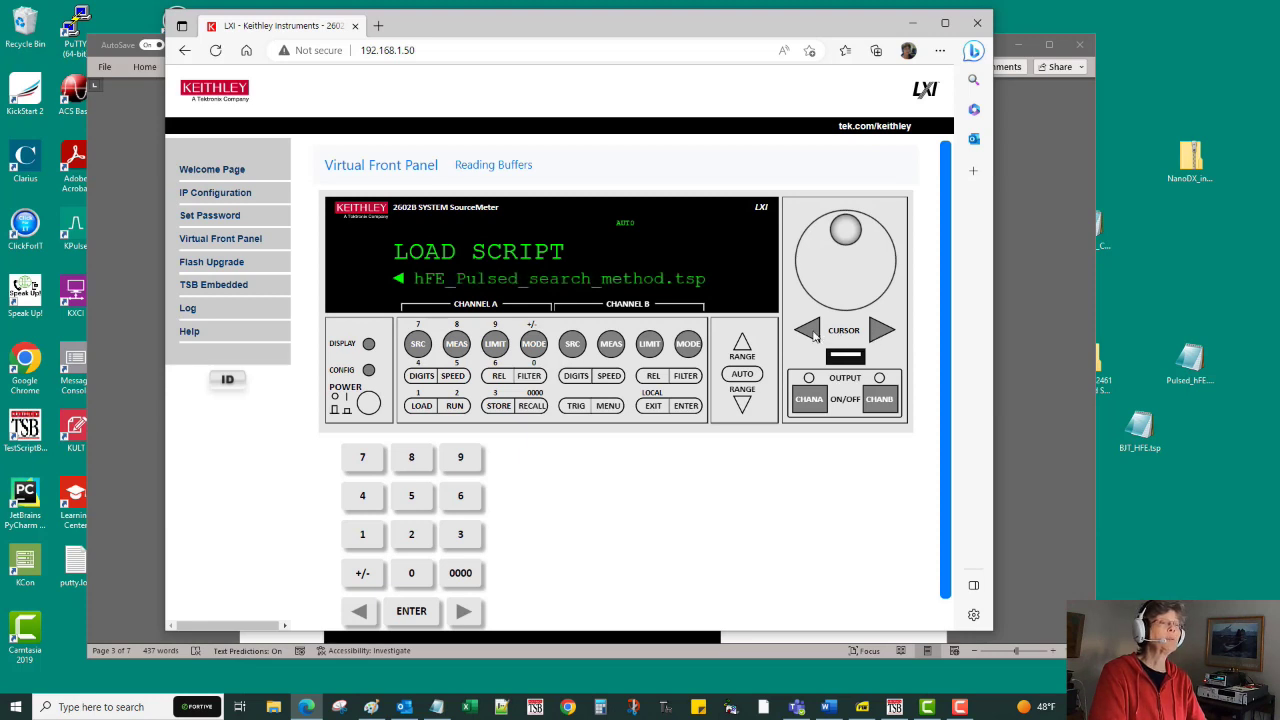
left_click(686, 407)
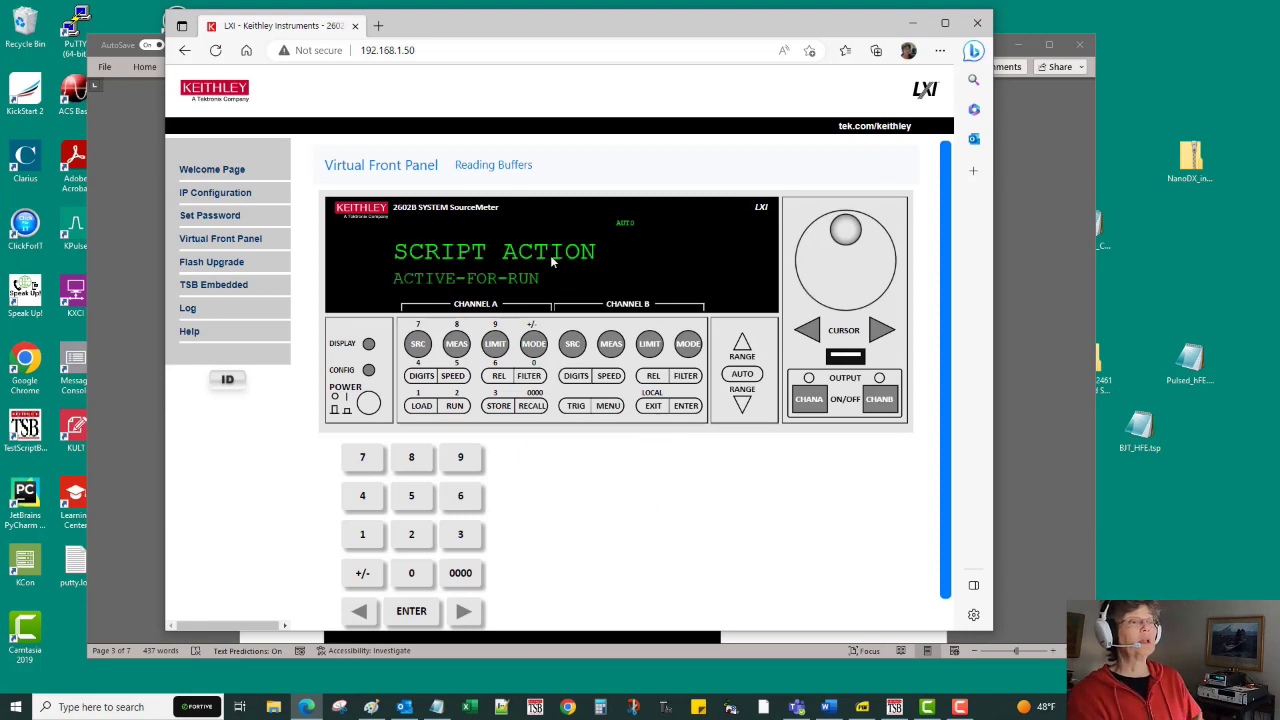
Step: Make the loaded script ACTIVE-FOR-RUN and exit back to the normal measurement readout
left_click(685, 406)
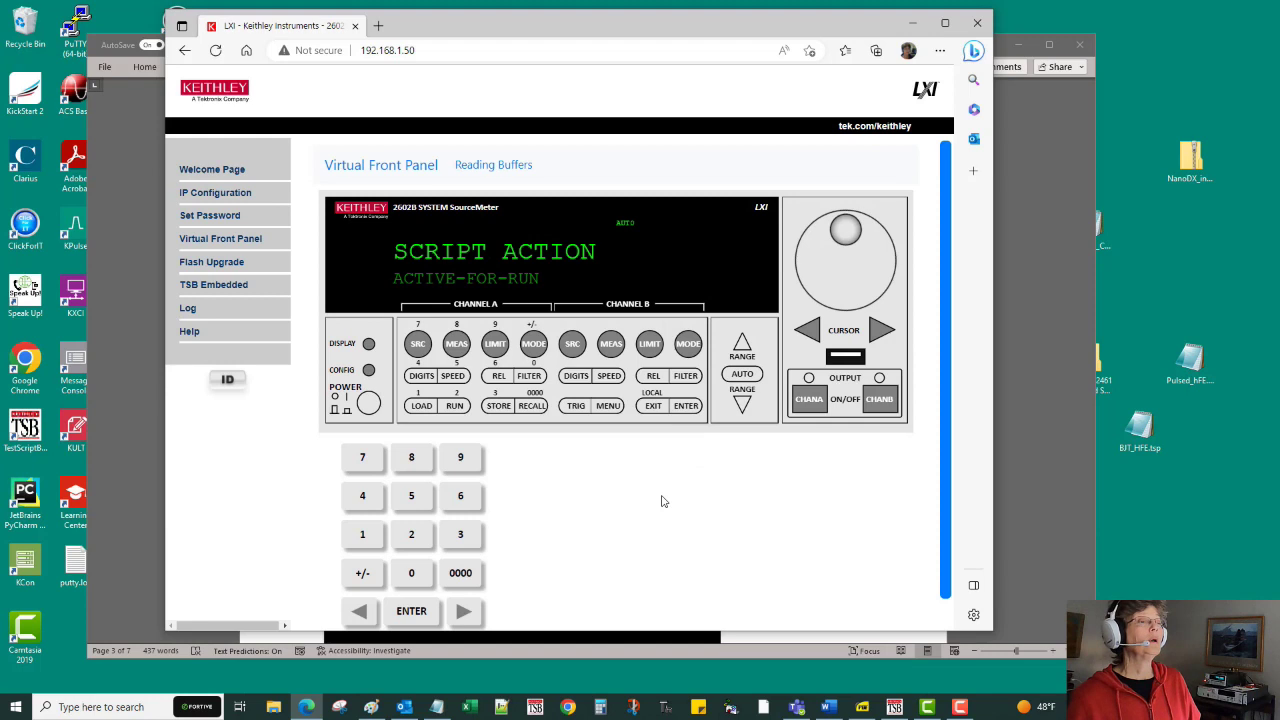
left_click(652, 406)
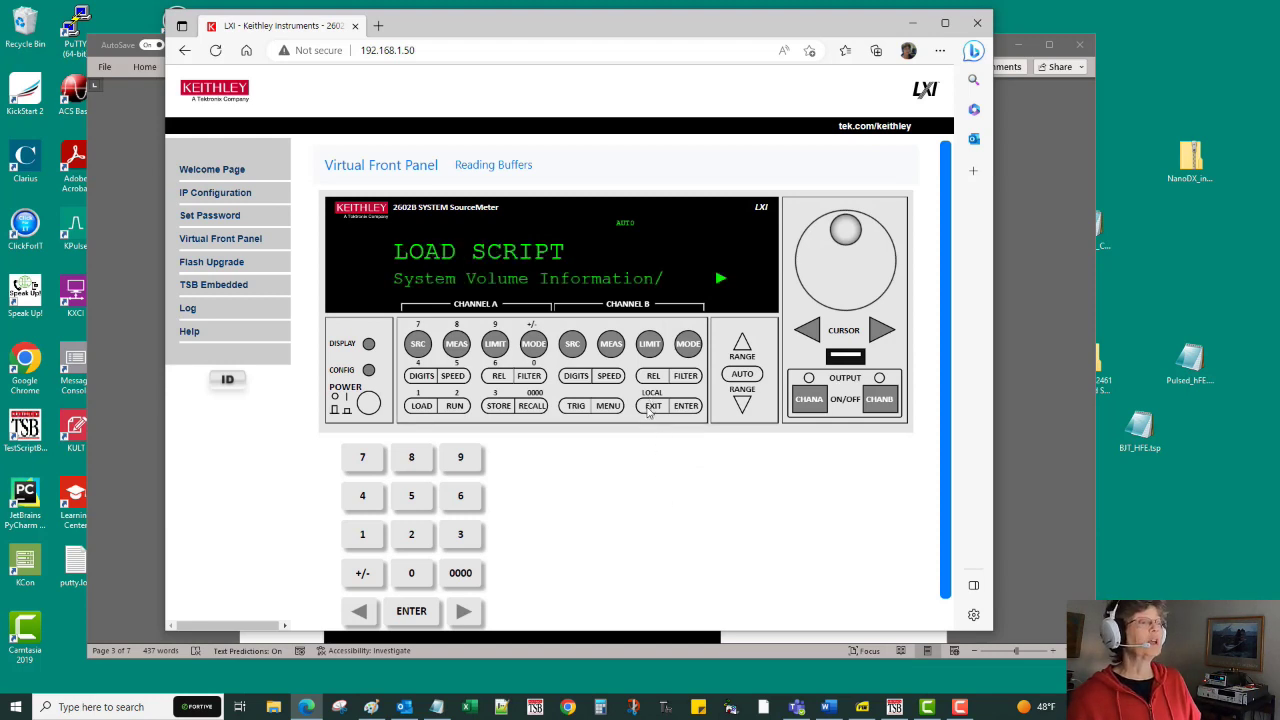
left_click(651, 406)
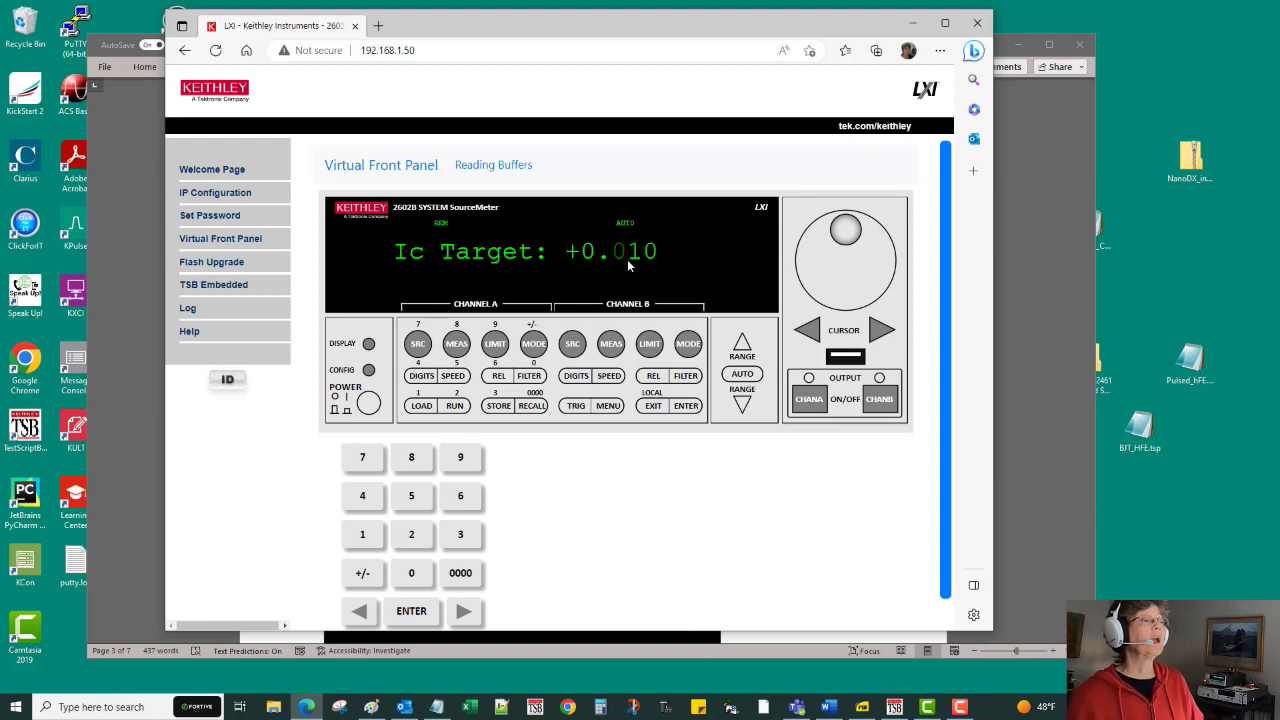
Step: Run the hFE script at a 0.010 A Ic target, getting hFE = 239.46, Pass, then rerun it
left_click(627, 260)
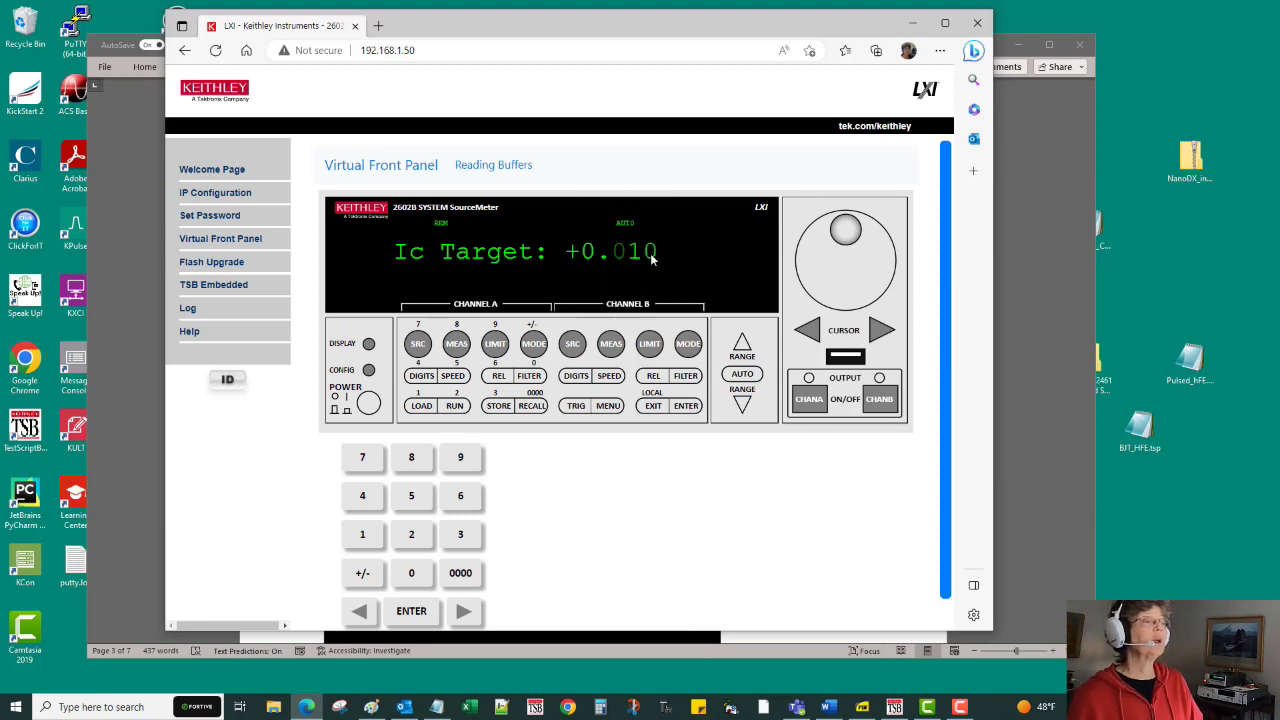
left_click(686, 408)
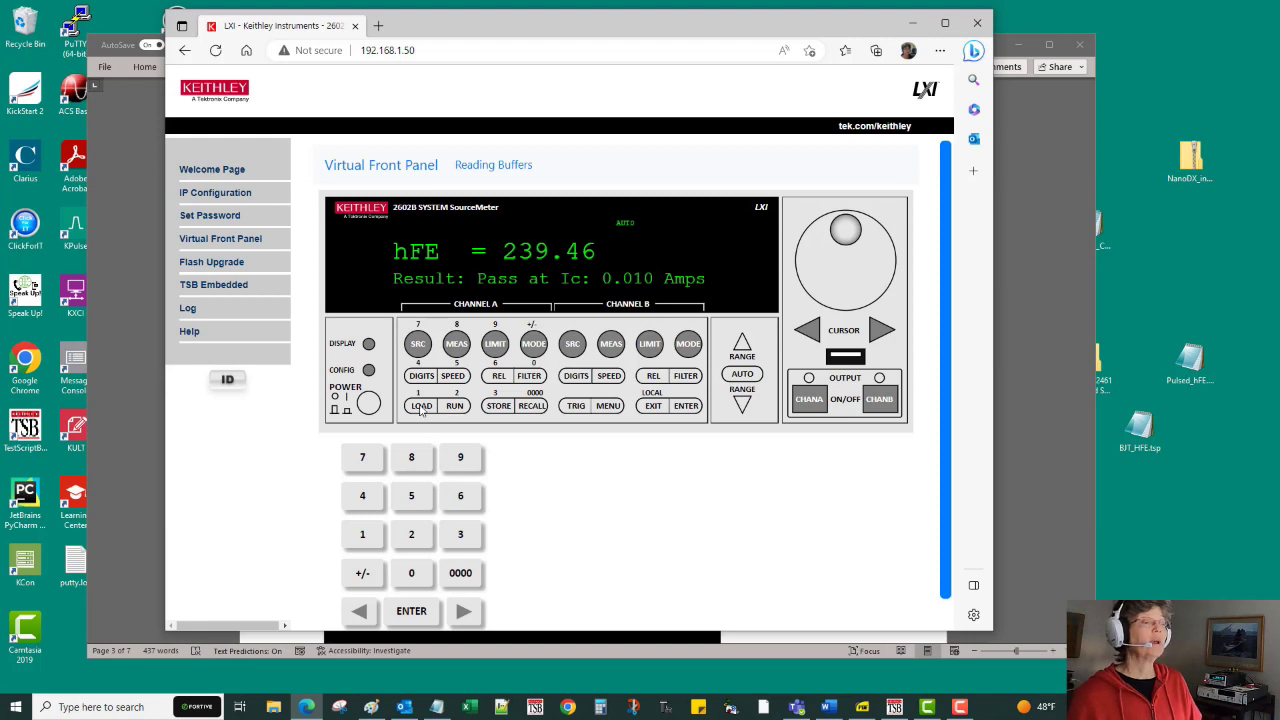
left_click(453, 408)
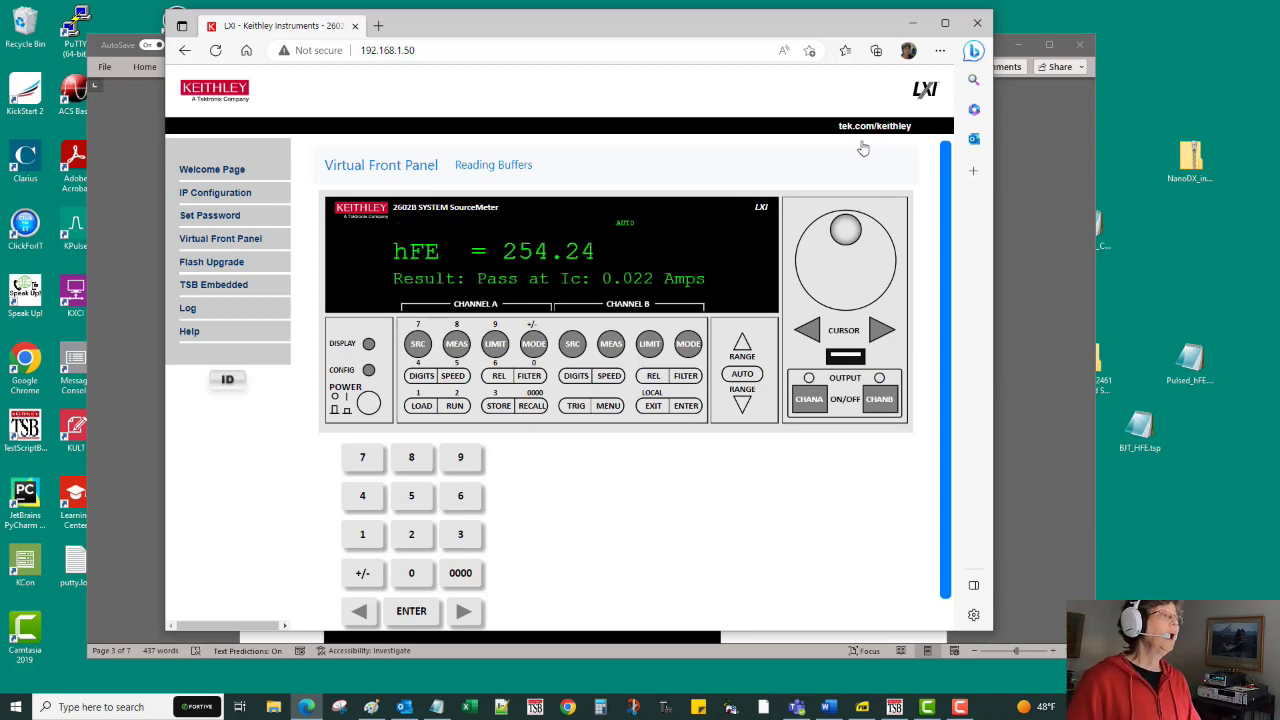
Step: Bring the Word BJT testing document back to the front and scroll down
left_click(1069, 224)
scroll(792, 424, "down", 5)
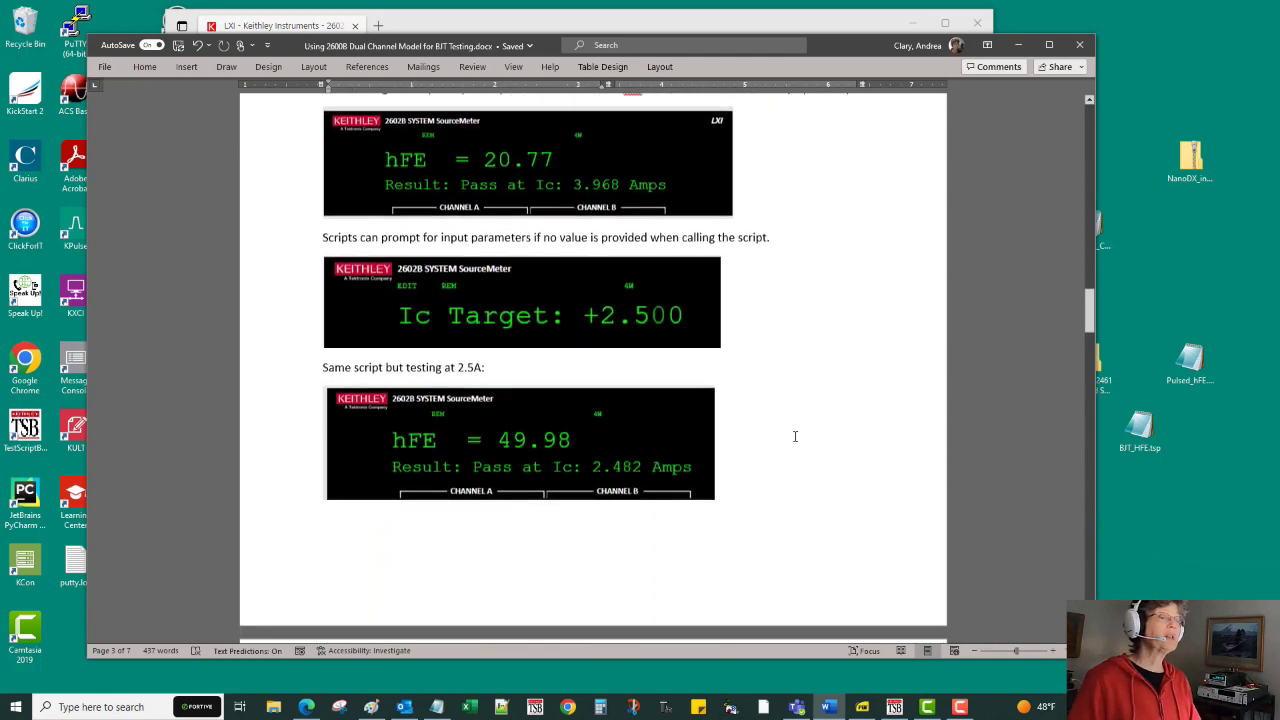
Step: Scroll past the hFE screenshots and Vbe capture to 'Examine the script (briefly)'
scroll(792, 424, "up", 8)
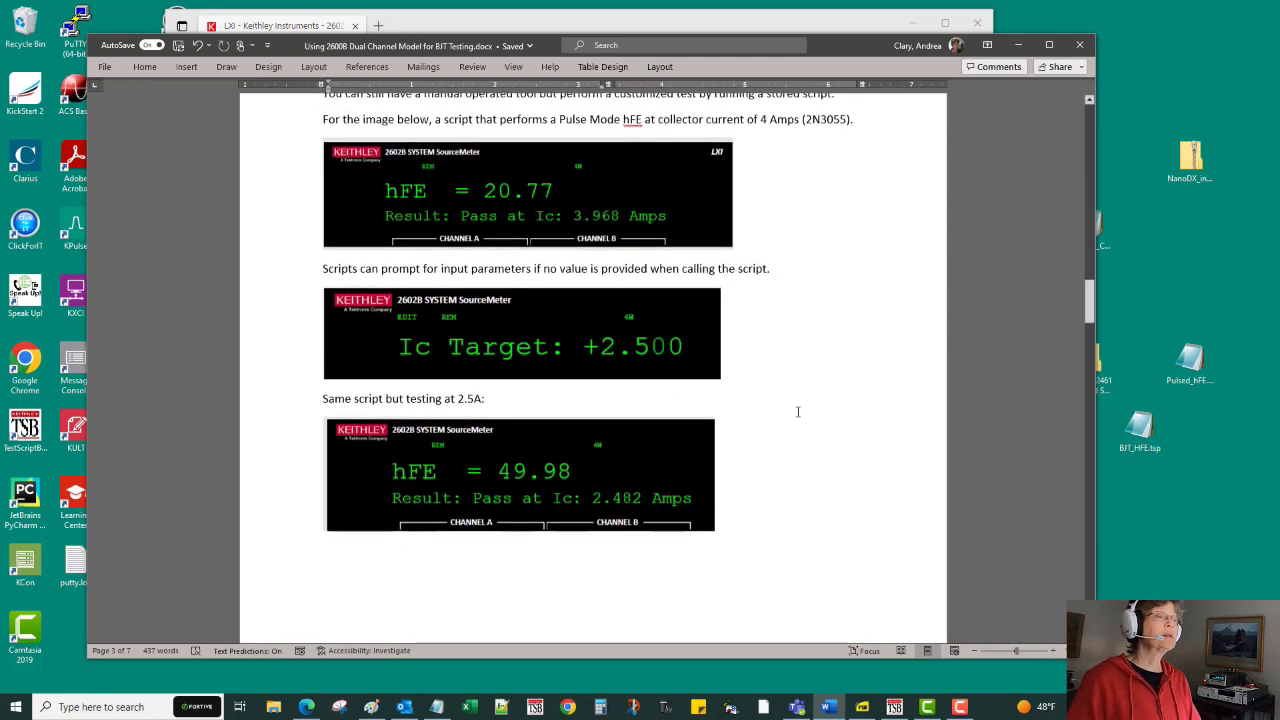
scroll(800, 411, "down", 6)
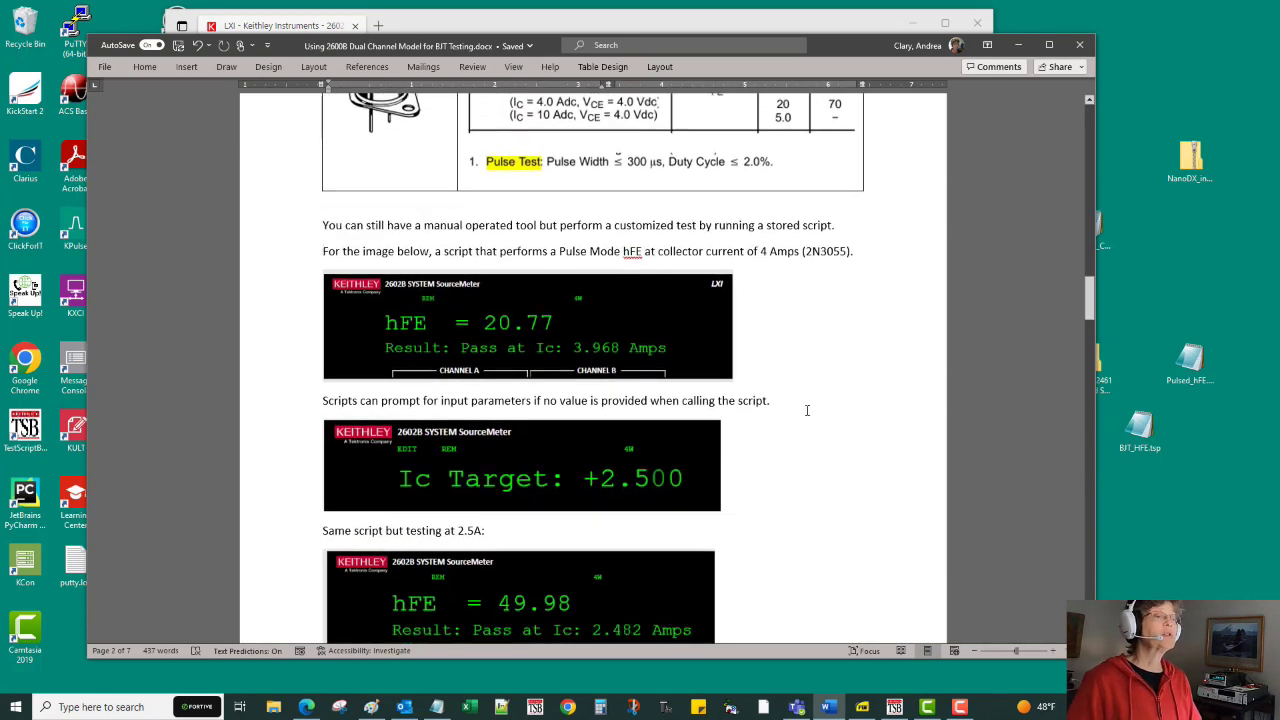
scroll(807, 410, "down", 1)
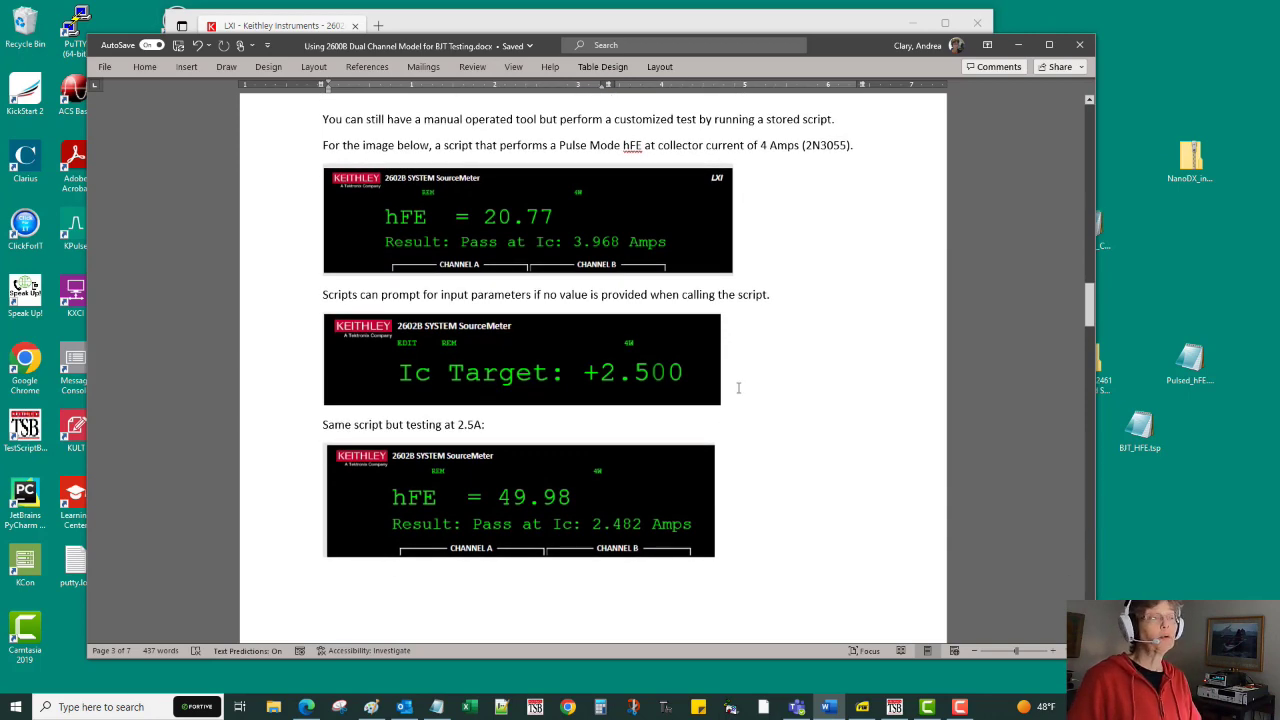
scroll(738, 388, "down", 13)
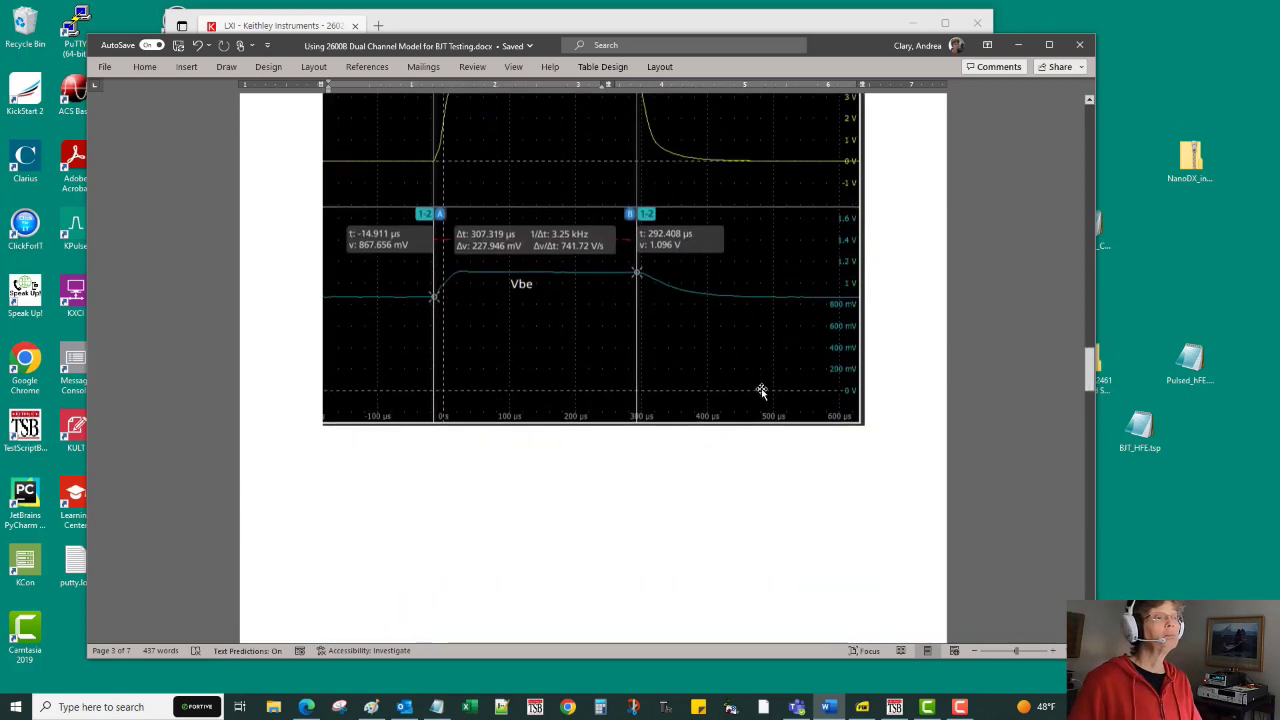
scroll(761, 390, "down", 14)
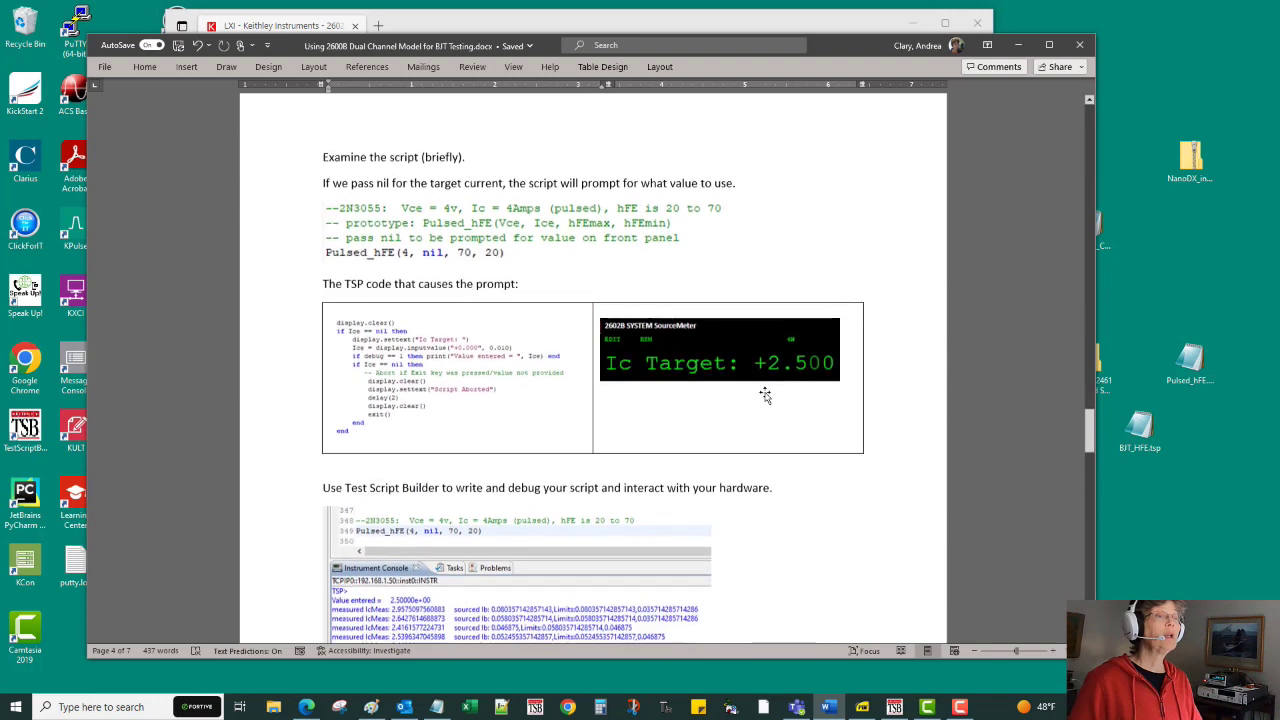